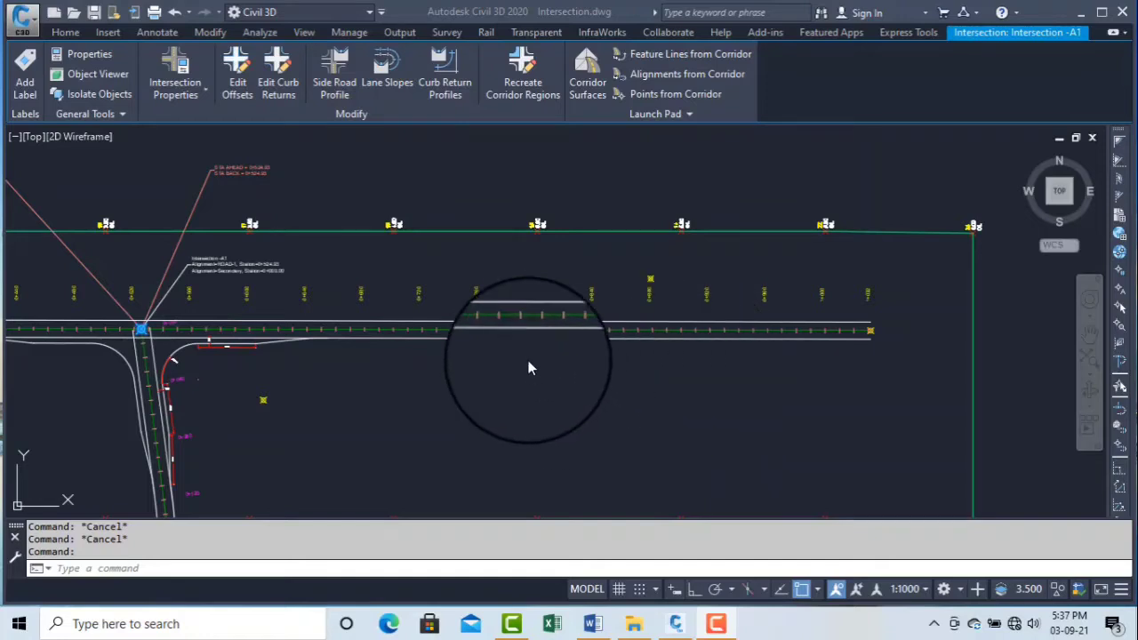
- Edit the intersection style so its custom marker combines the X, square and circle at a size of 3 m
click(485, 378)
middle_drag(429, 388, 487, 392)
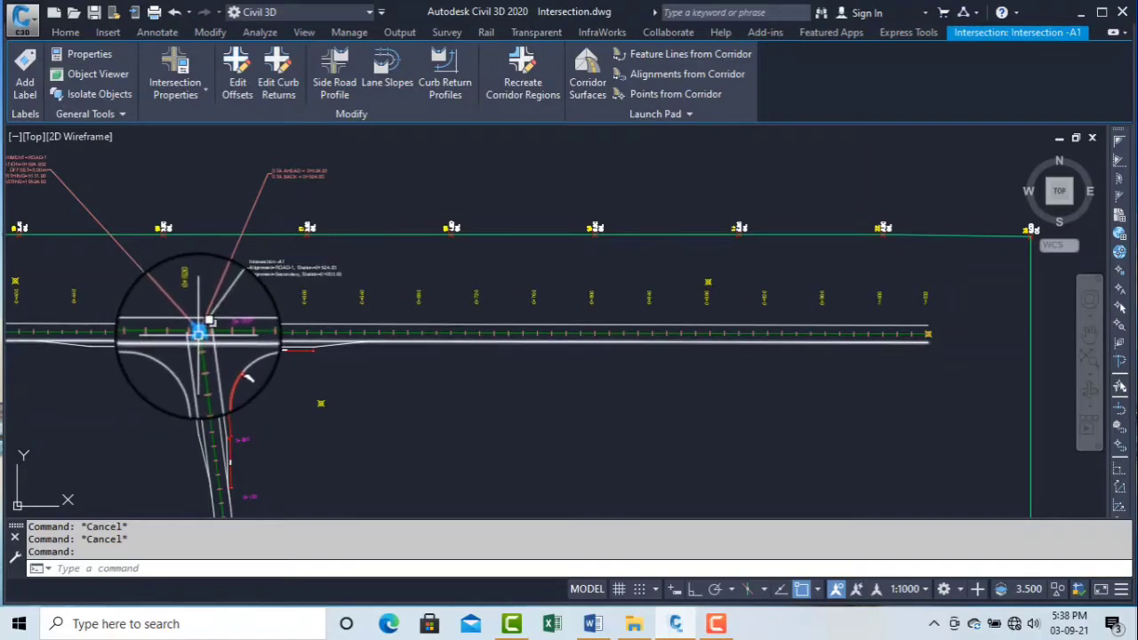
click(198, 98)
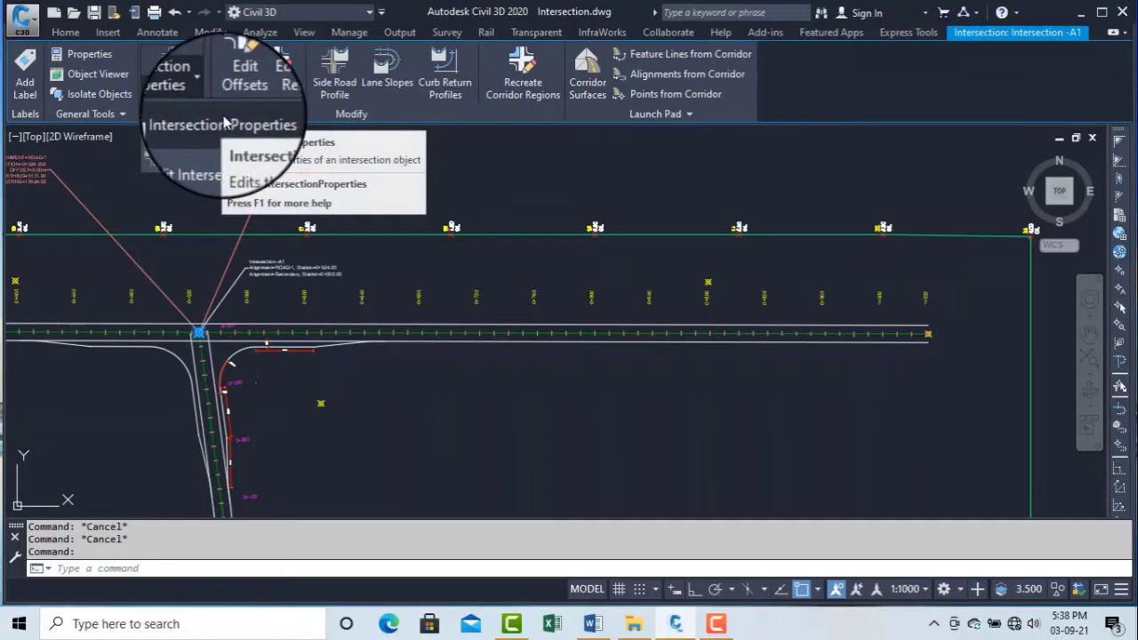
click(211, 144)
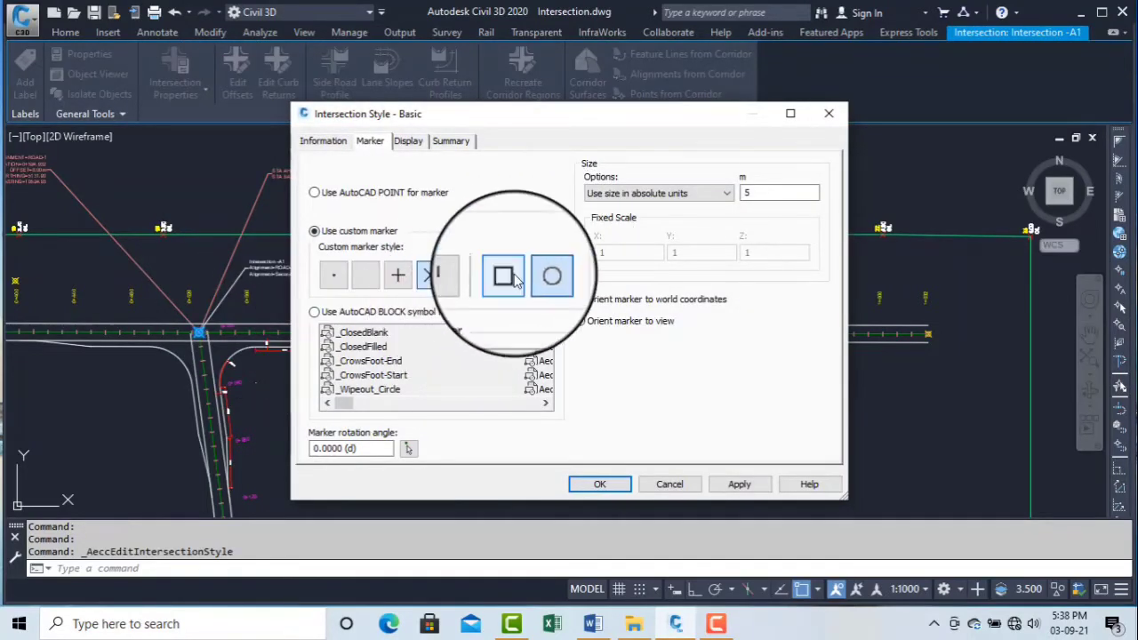
click(540, 277)
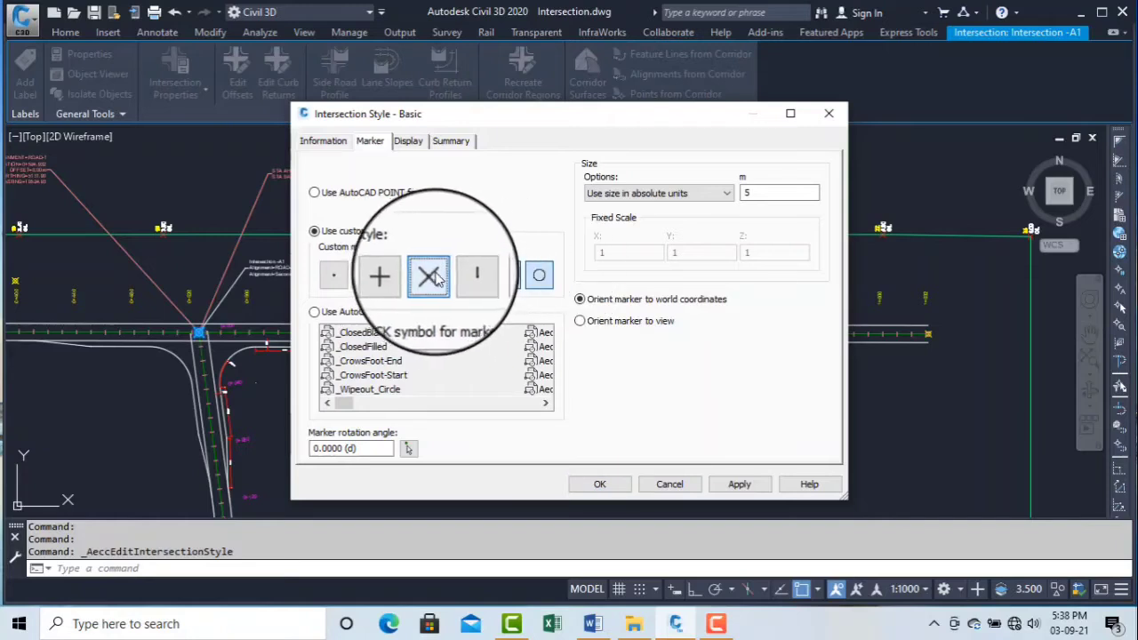
click(512, 283)
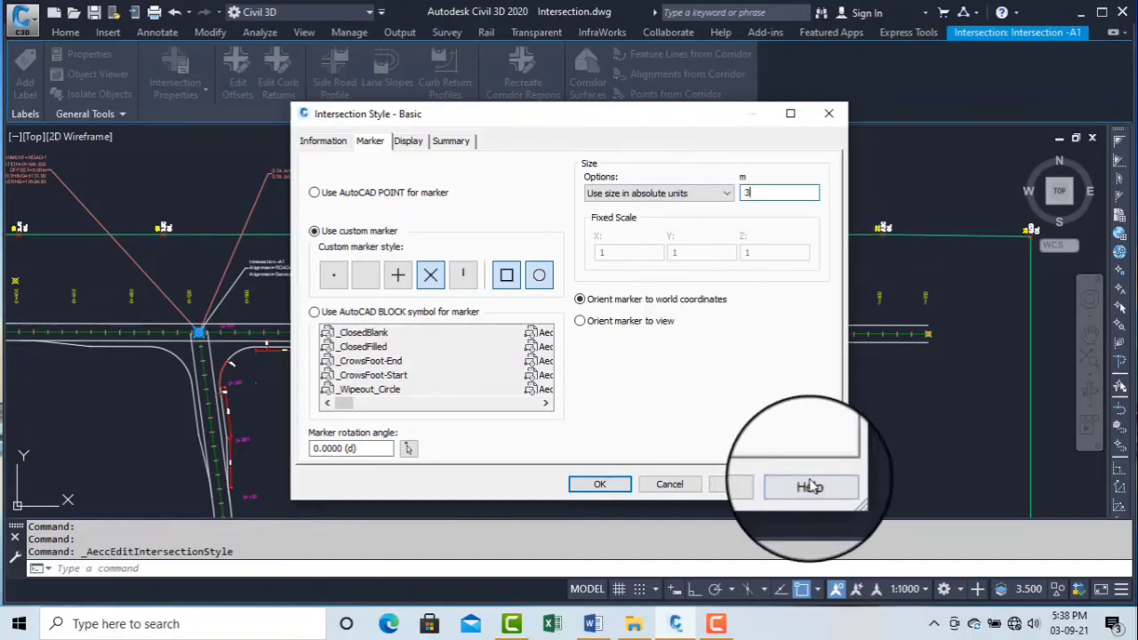
click(743, 485)
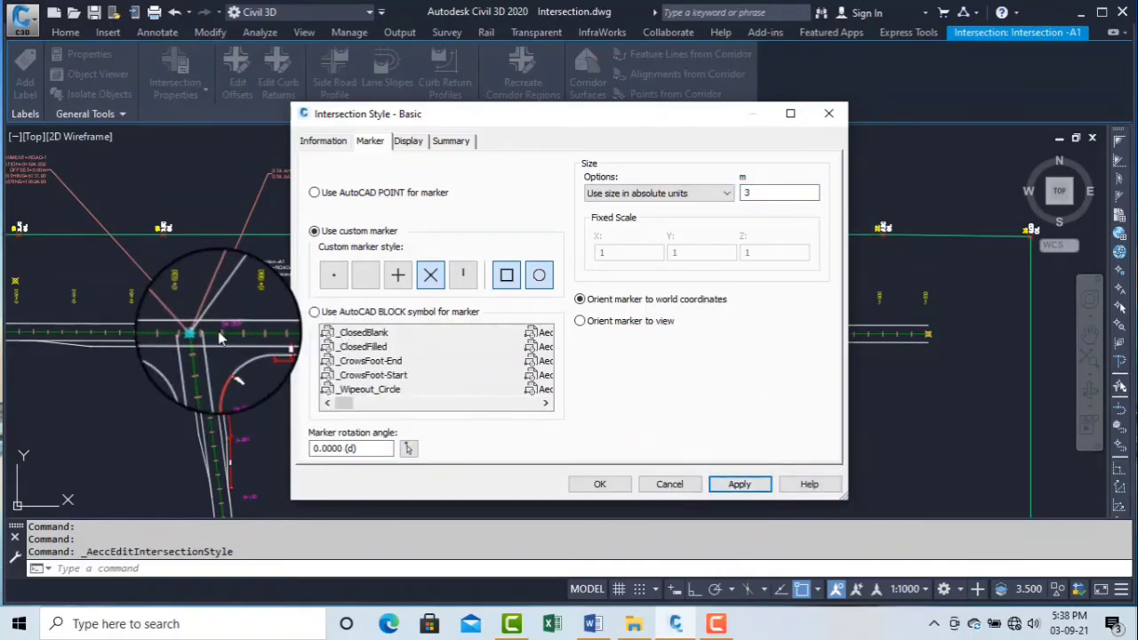
click(597, 485)
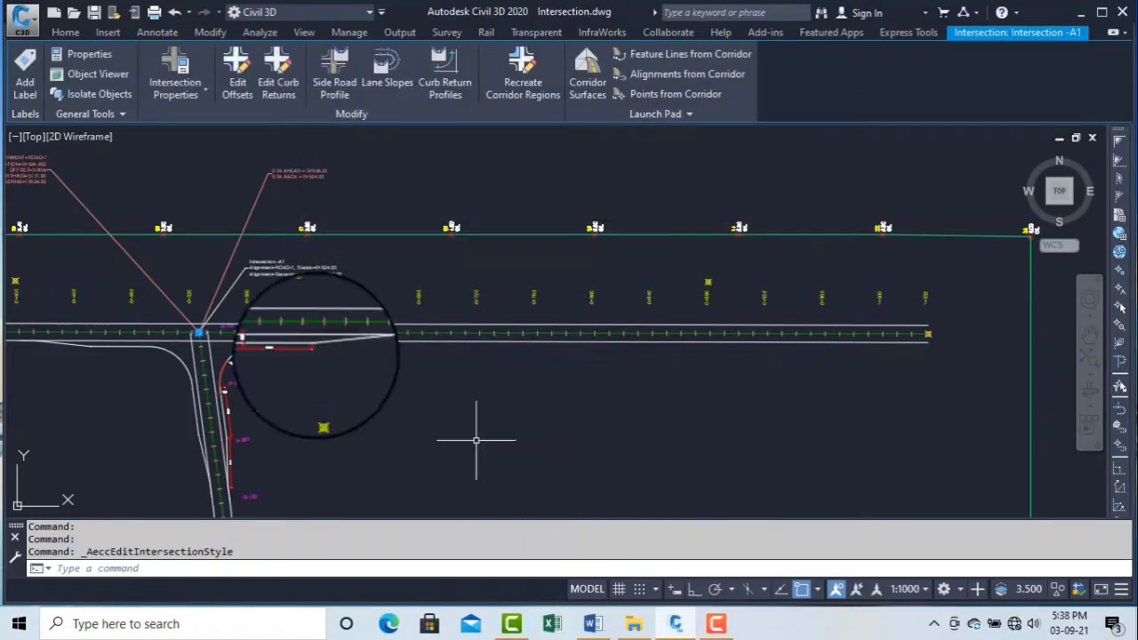
- Review the intersection's properties, checking its general information, intersecting alignments and quadrant details
click(183, 94)
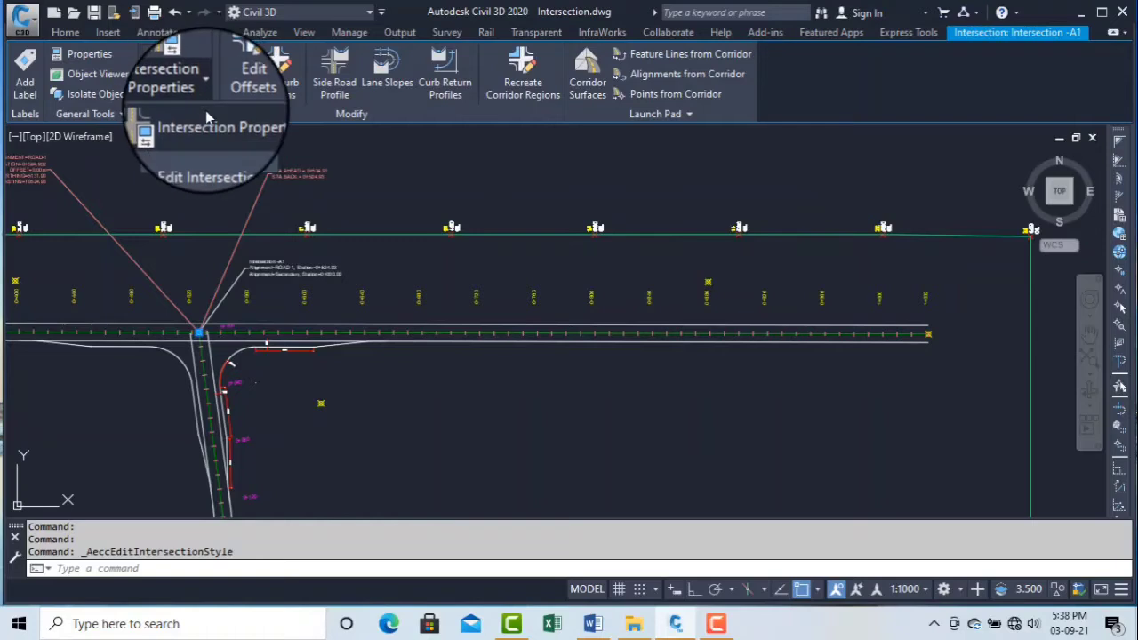
click(205, 110)
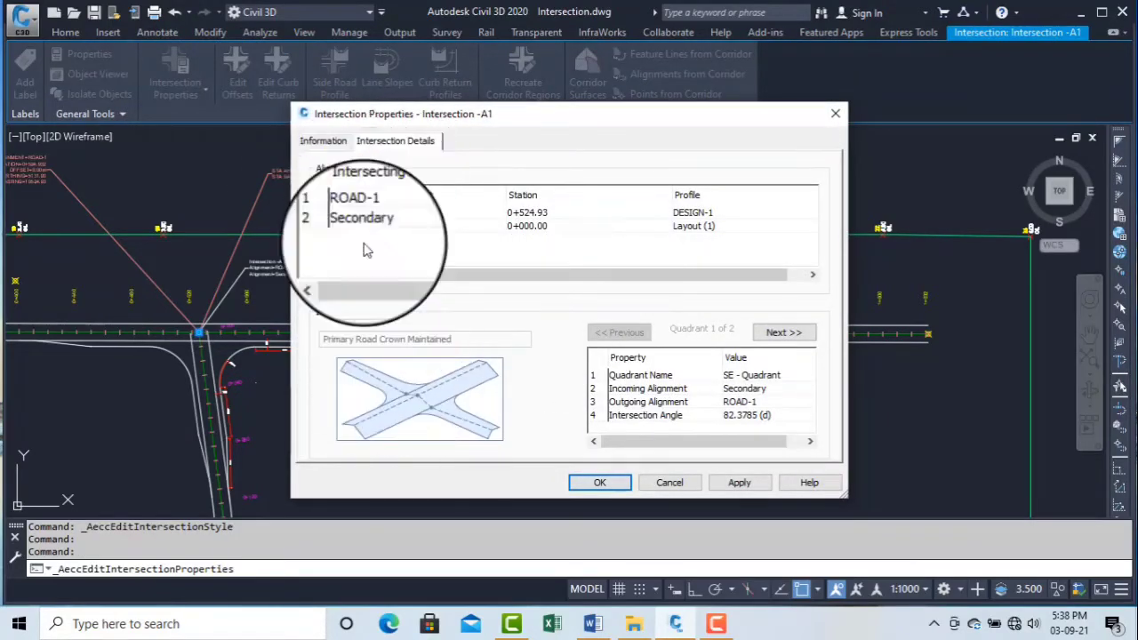
click(326, 146)
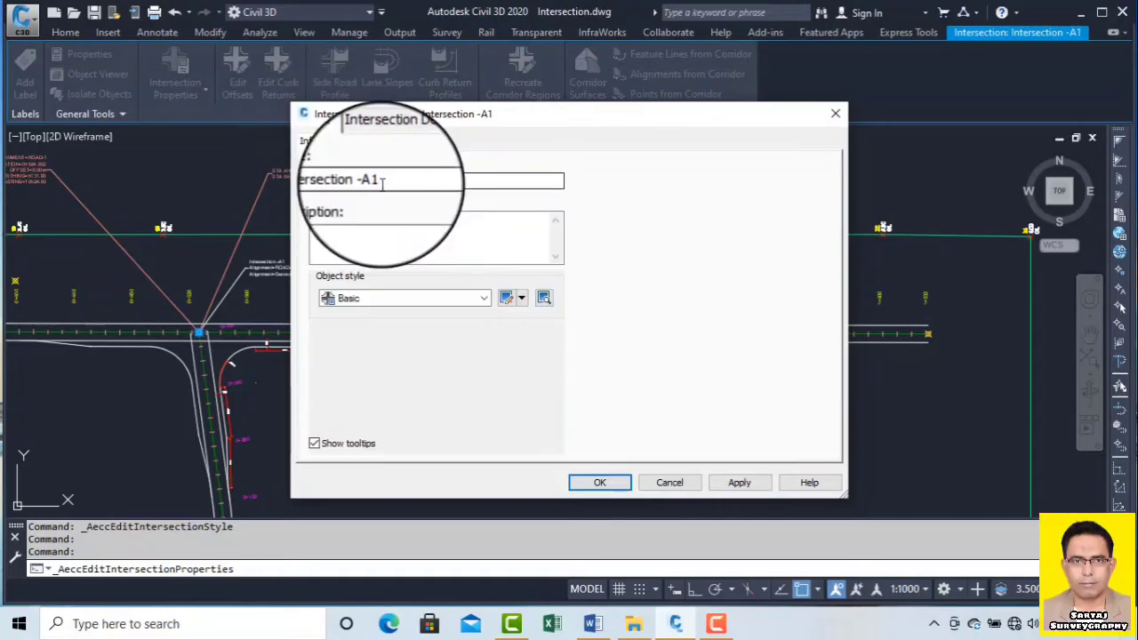
click(413, 140)
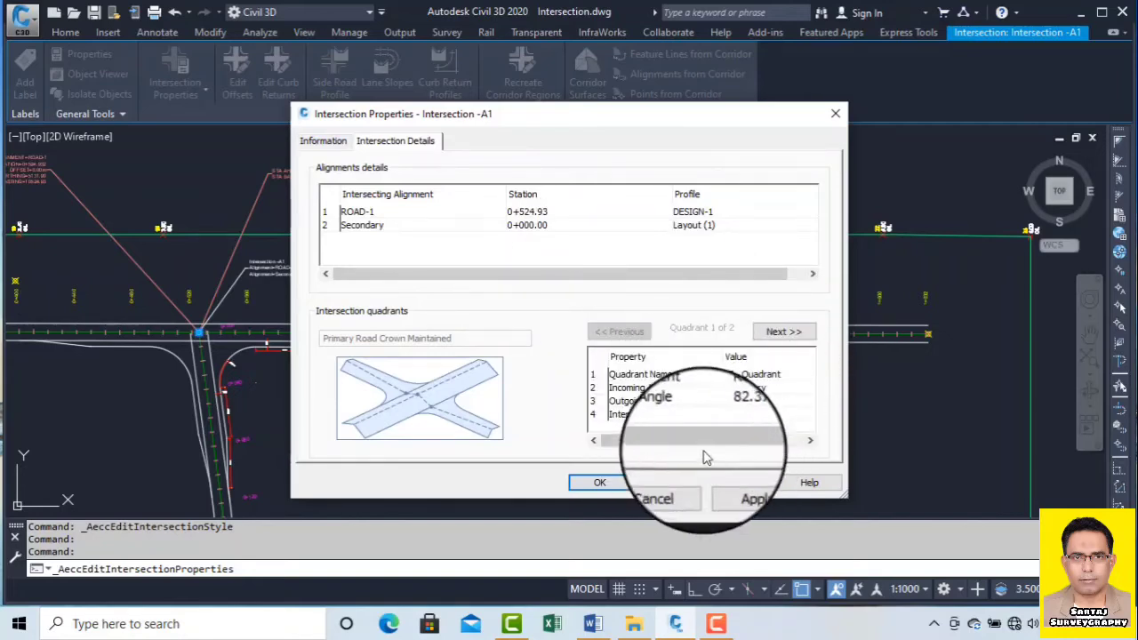
click(633, 402)
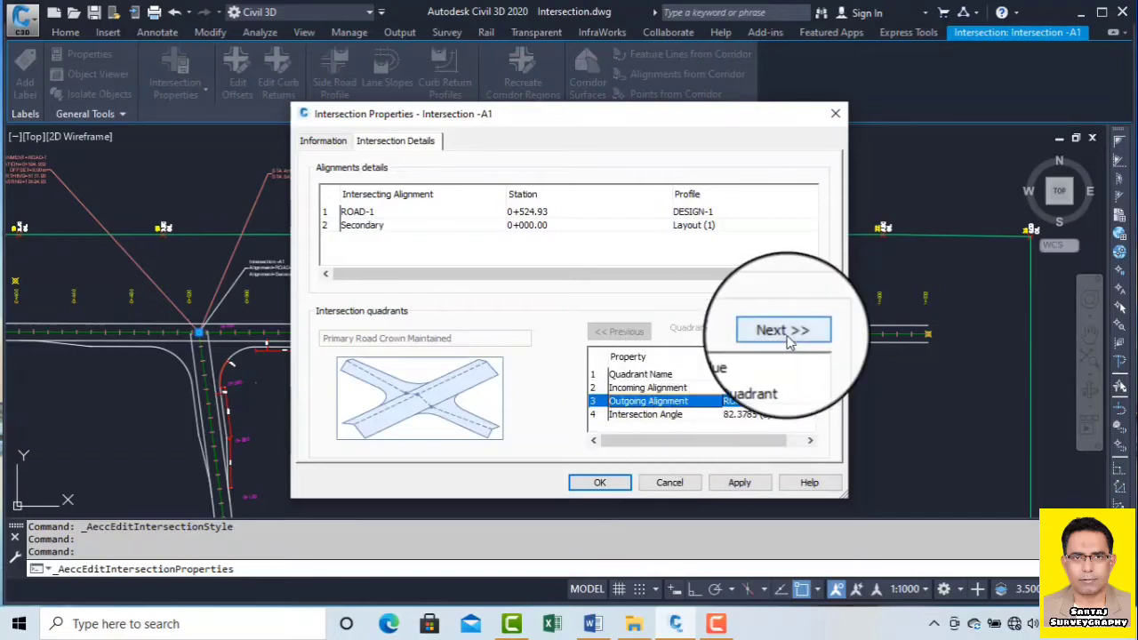
drag(770, 440, 804, 441)
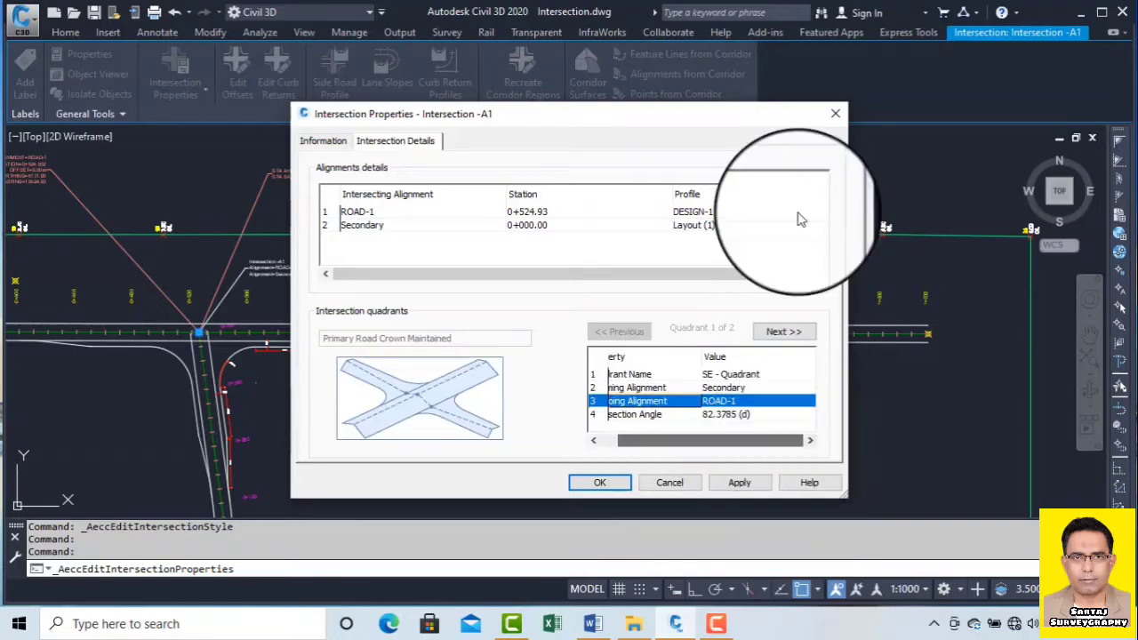
click(836, 114)
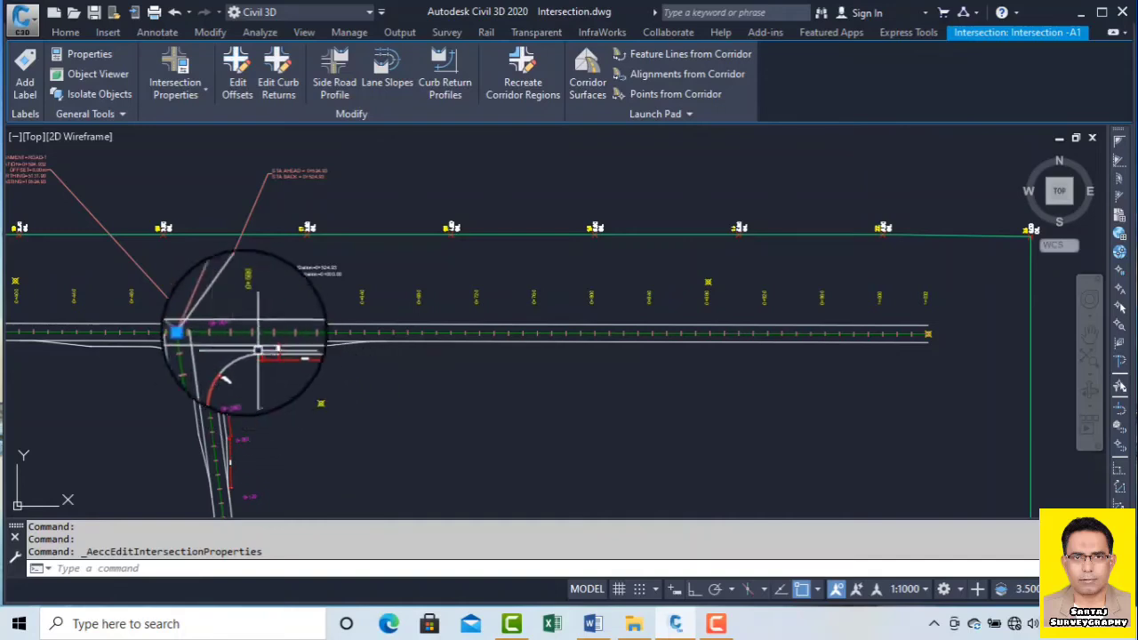
- Open the intersection's offset parameters and set ROAD-1's left and right offset values to 8 m
click(237, 80)
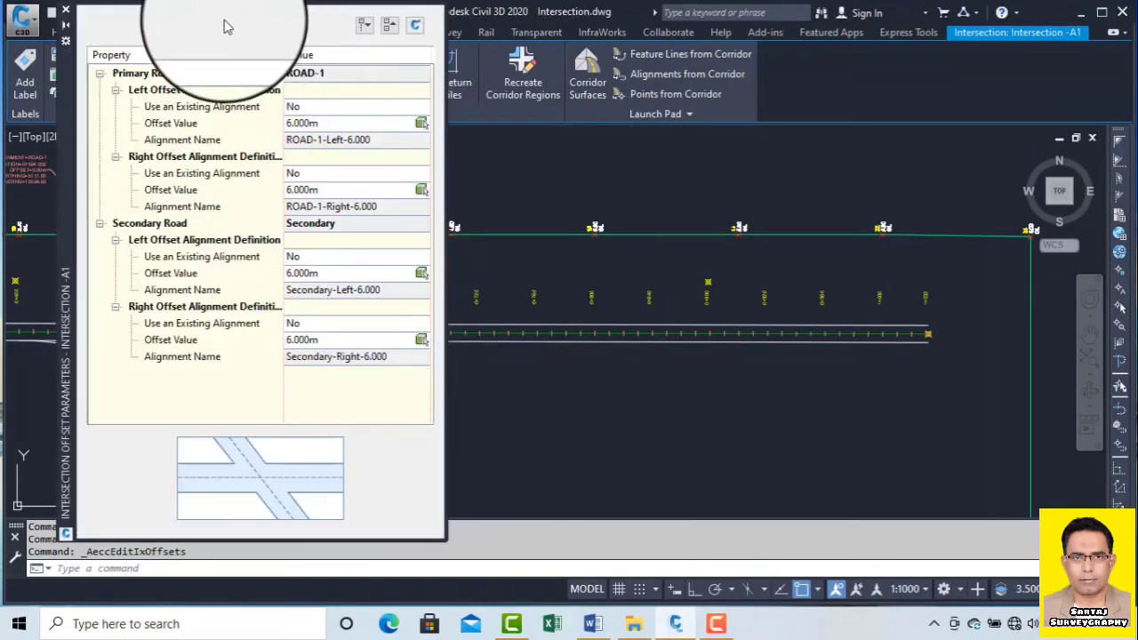
mouse_move(61, 168)
mouse_down()
mouse_move(206, 197)
mouse_move(446, 218)
mouse_up()
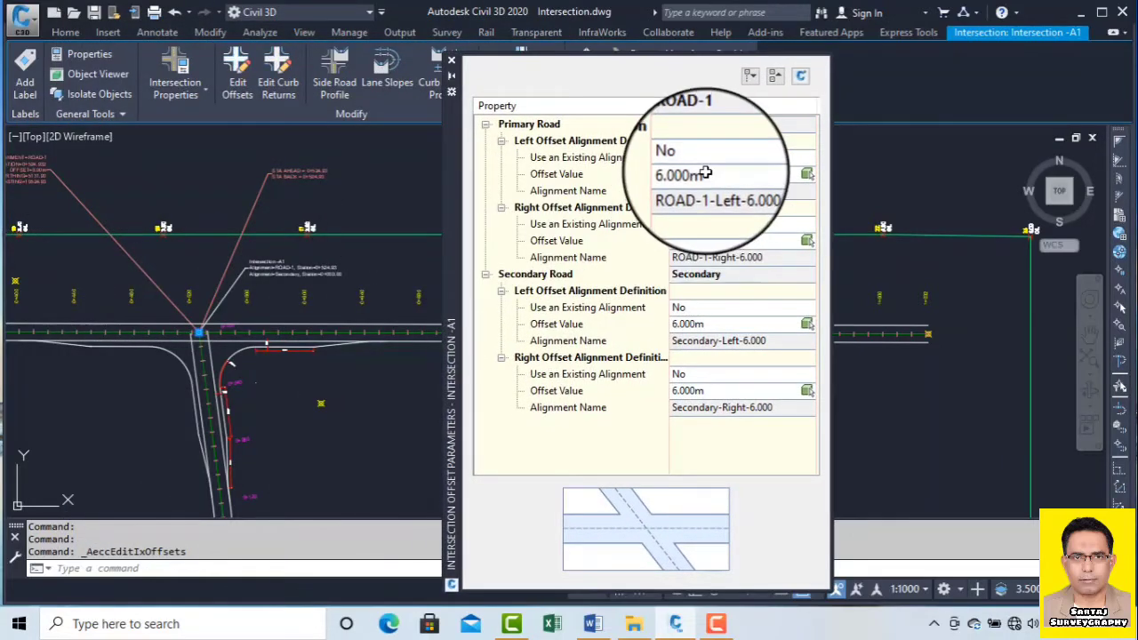
click(705, 174)
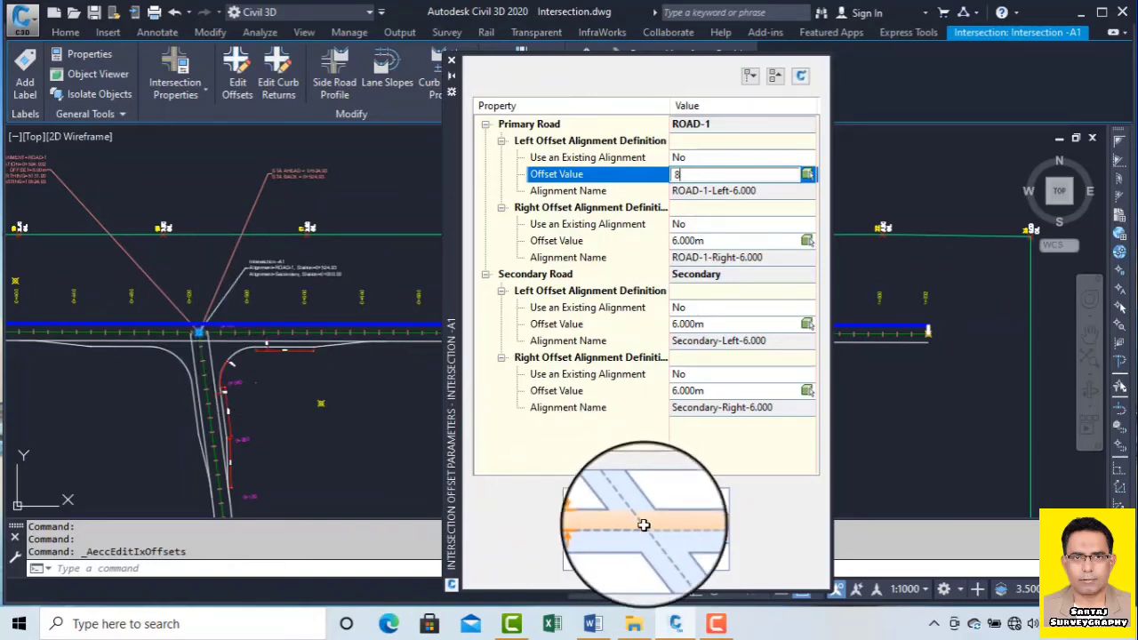
click(706, 194)
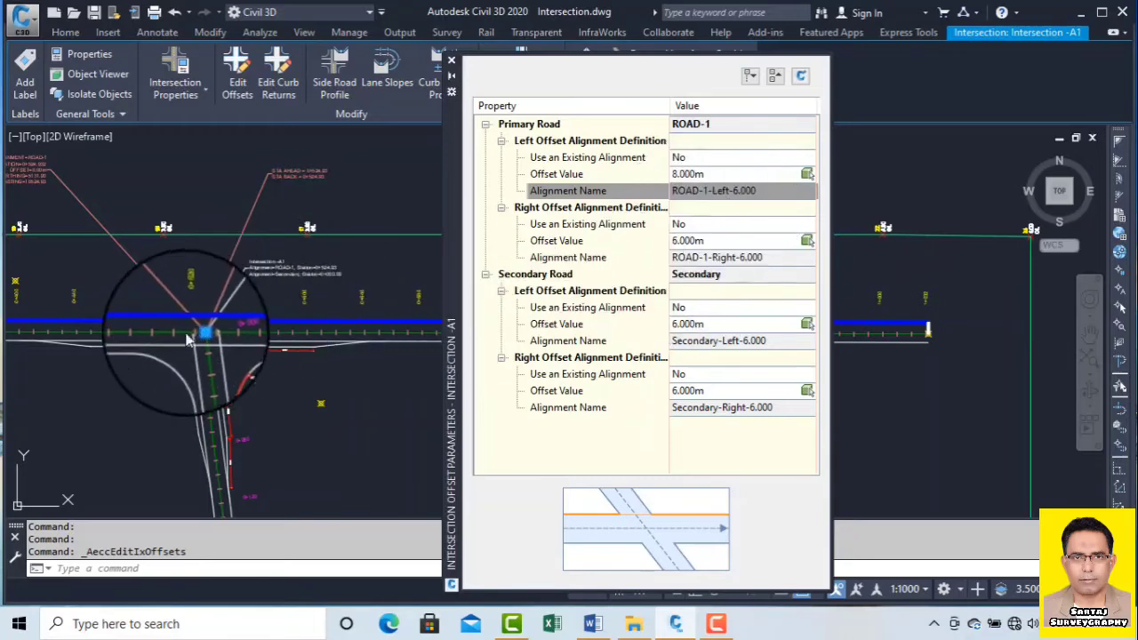
click(707, 240)
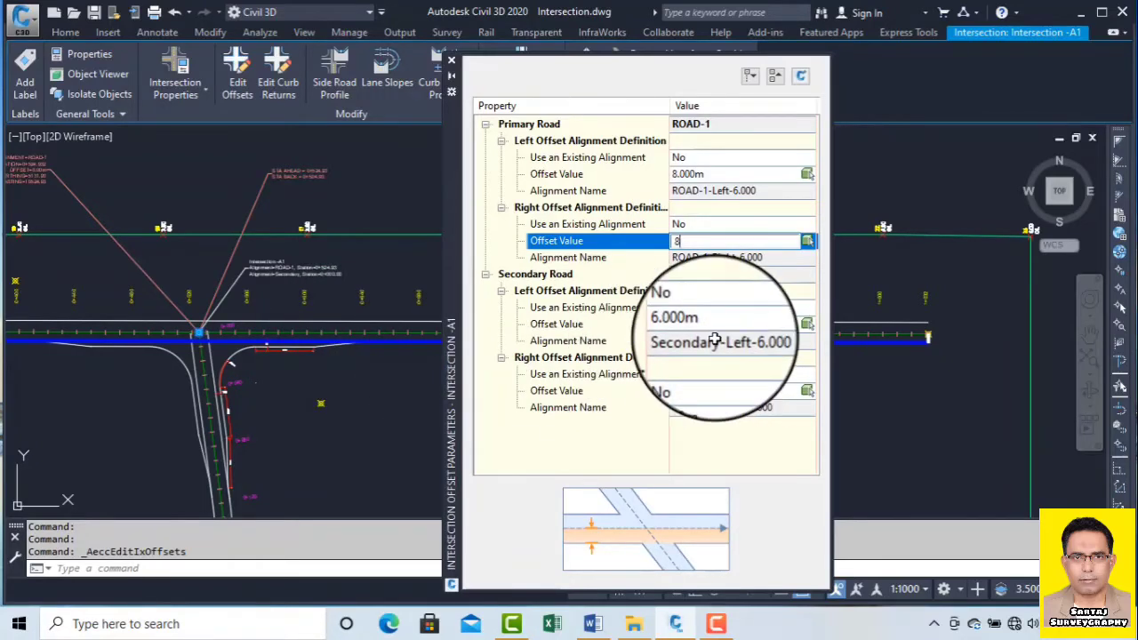
click(687, 341)
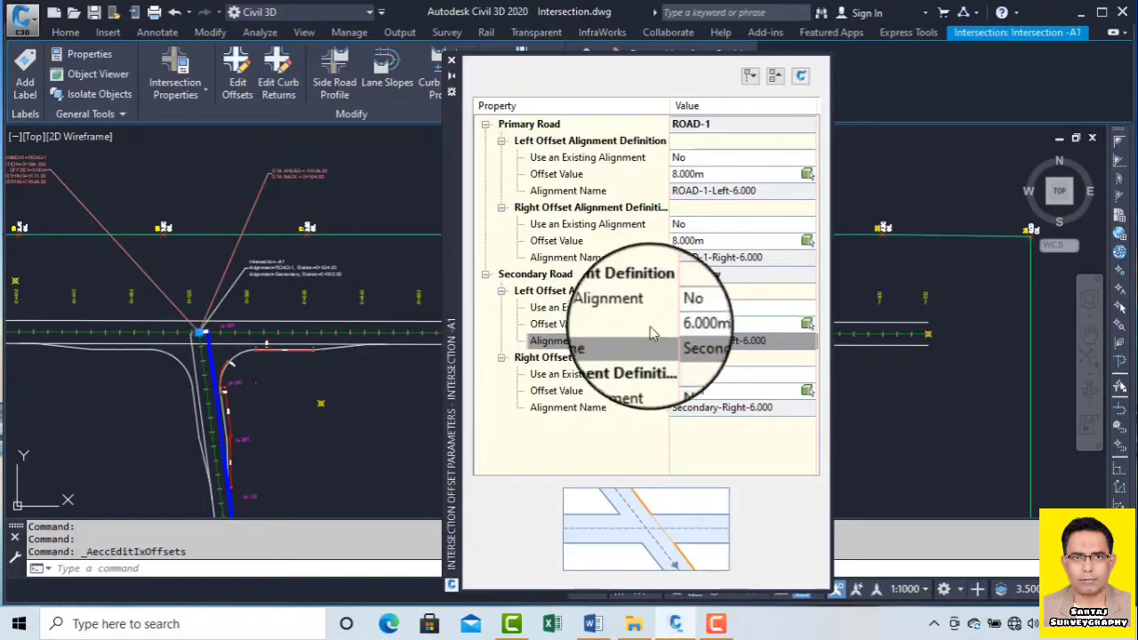
- Set the right offset values of both ROAD-1 and the Secondary road to 20 m
click(716, 241)
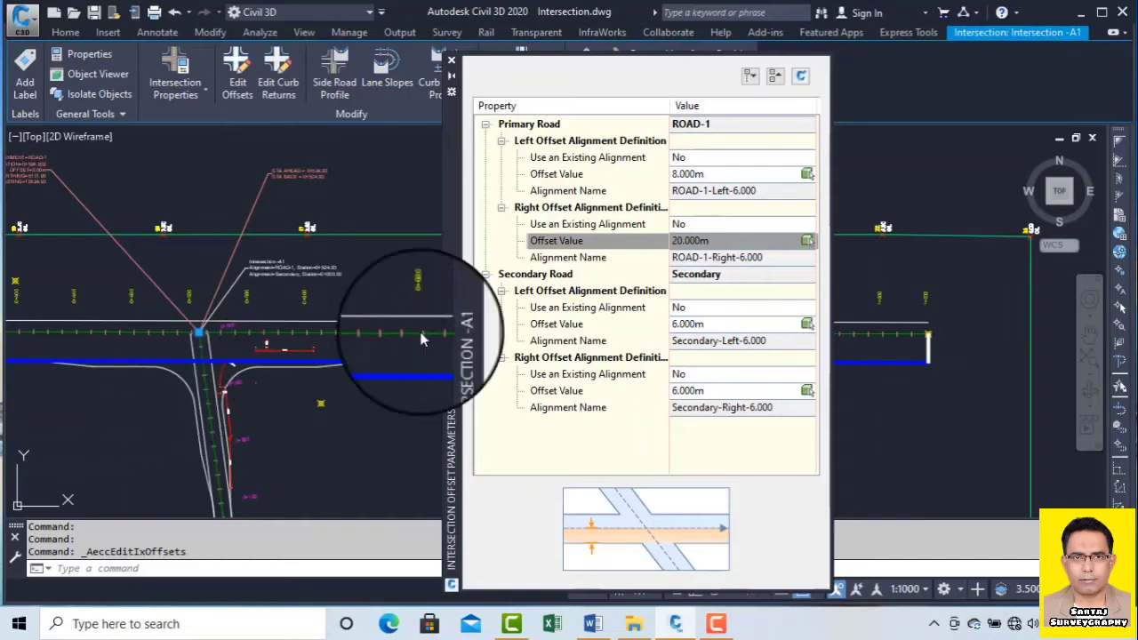
click(702, 325)
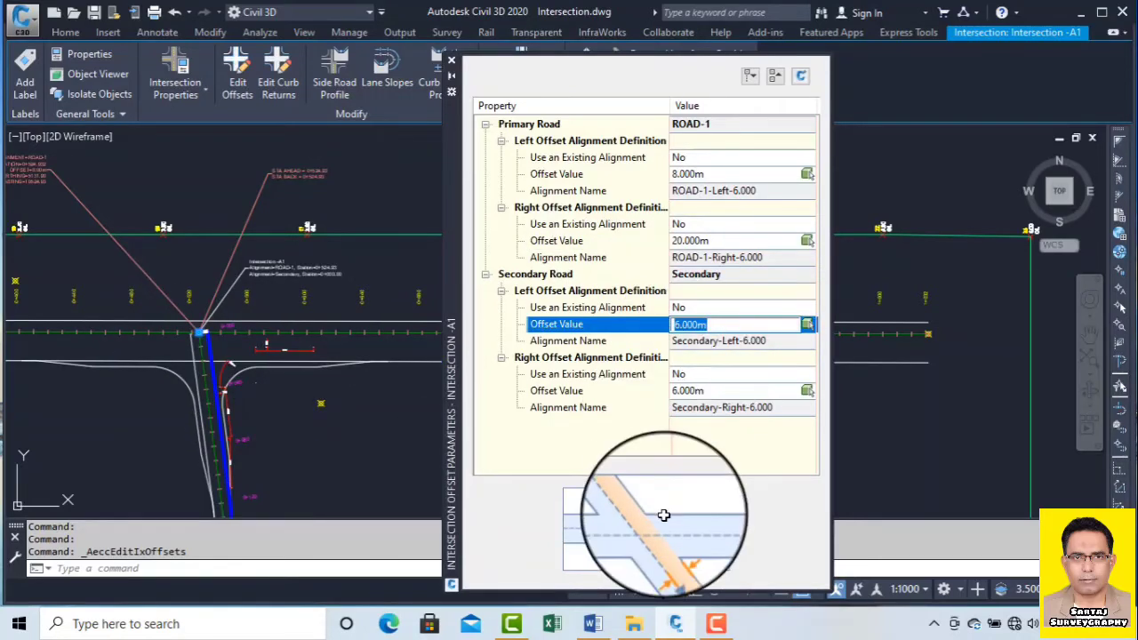
click(708, 391)
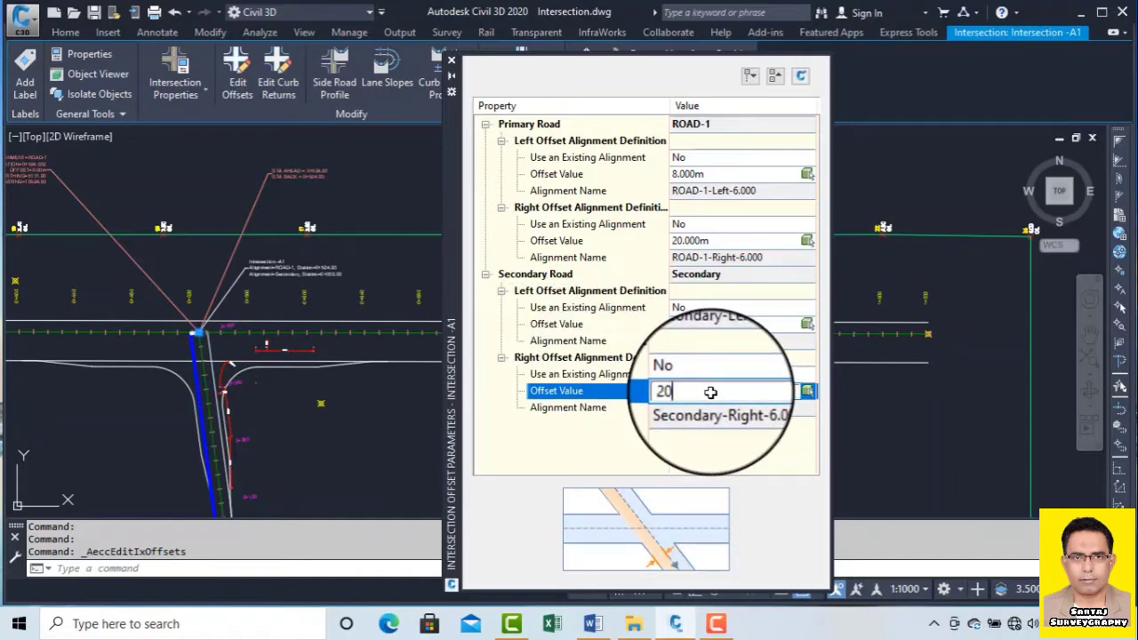
click(709, 407)
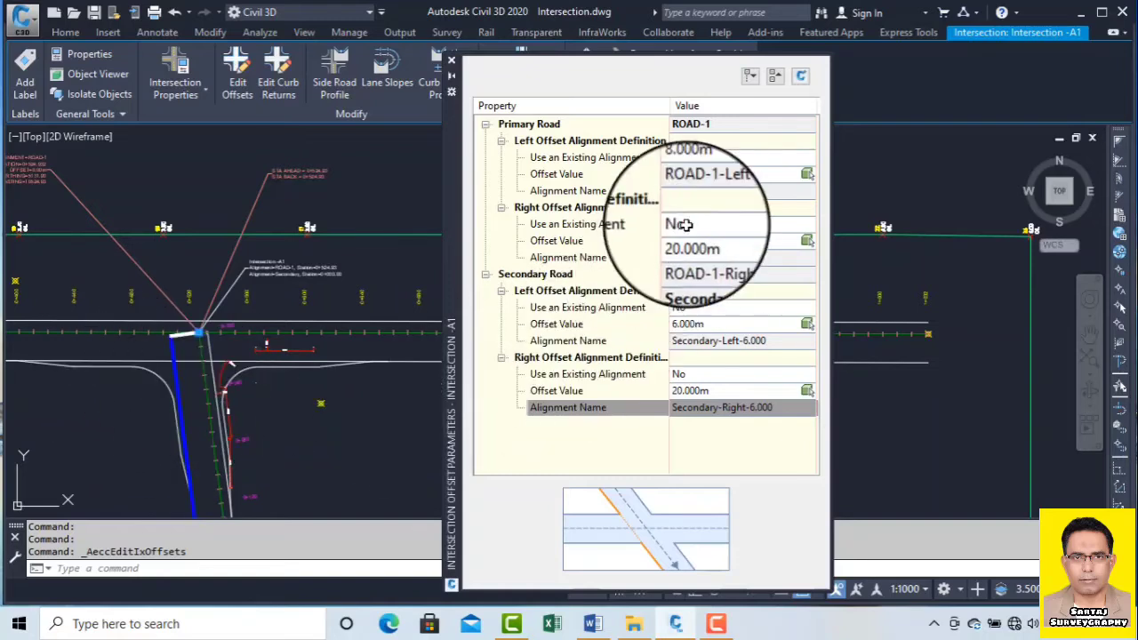
- Set ROAD-1's left and right offset values to 6 m and close the offset parameters
click(730, 176)
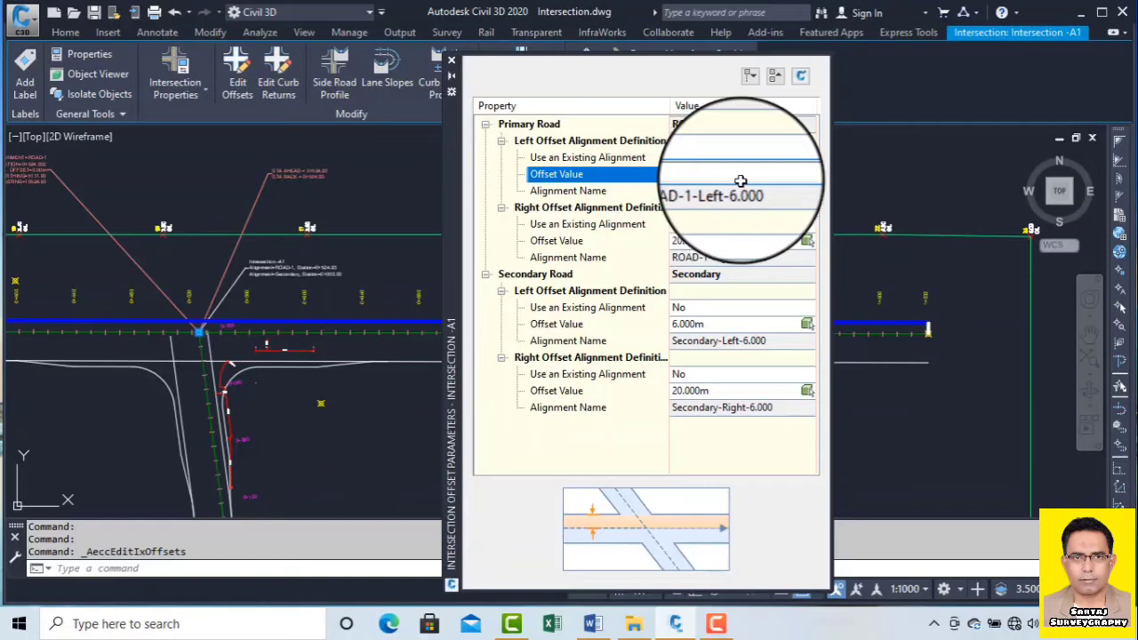
text(6)
click(734, 324)
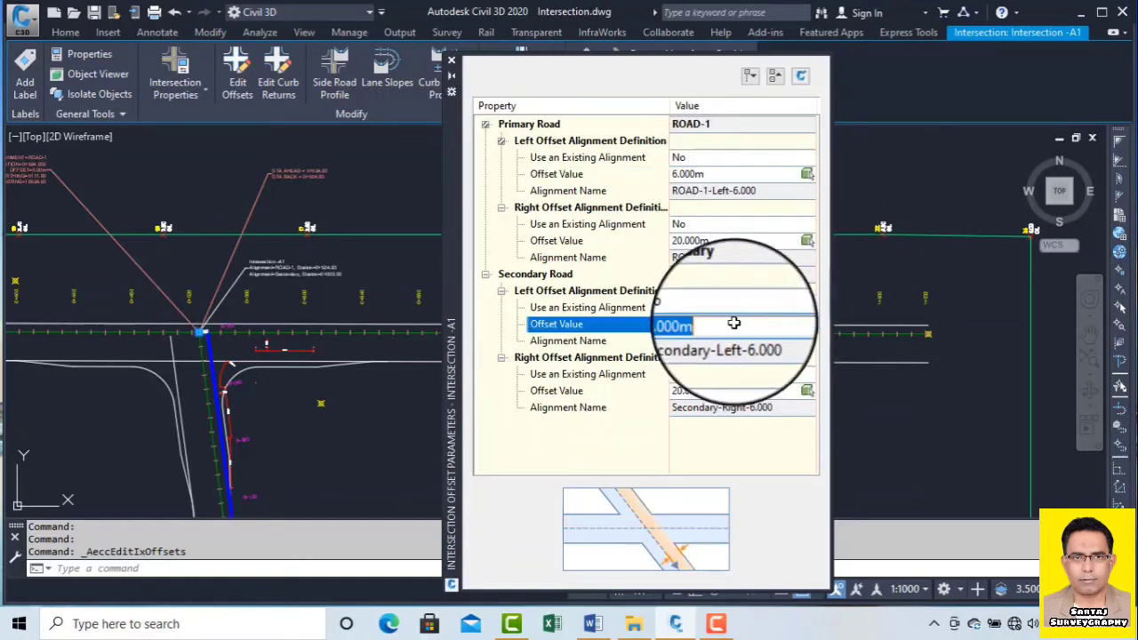
click(740, 241)
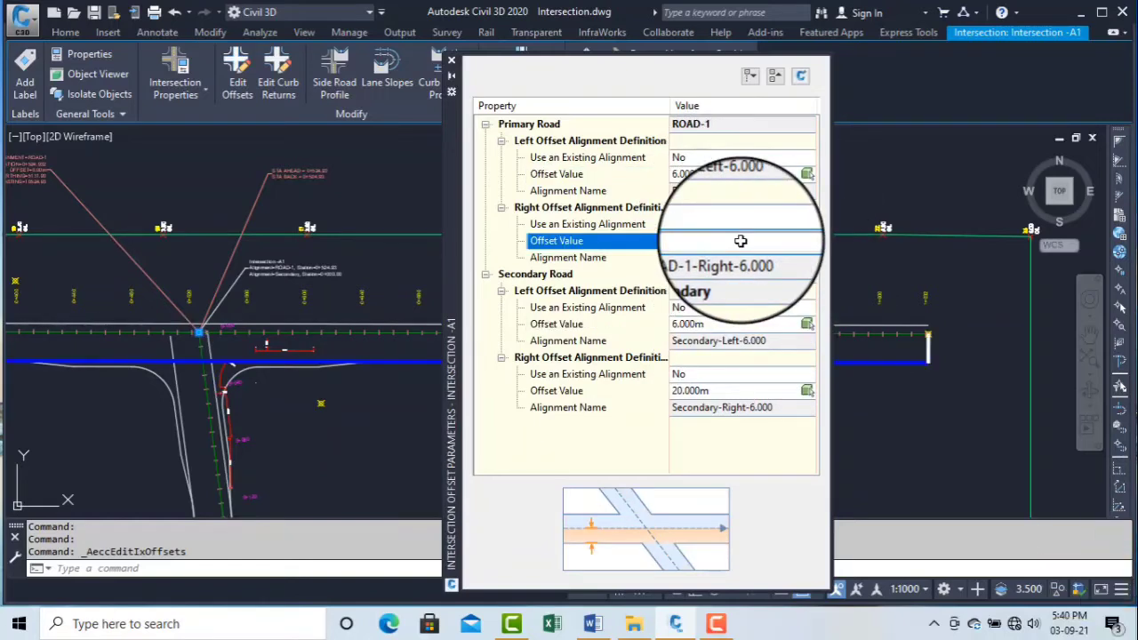
text(6.000m)
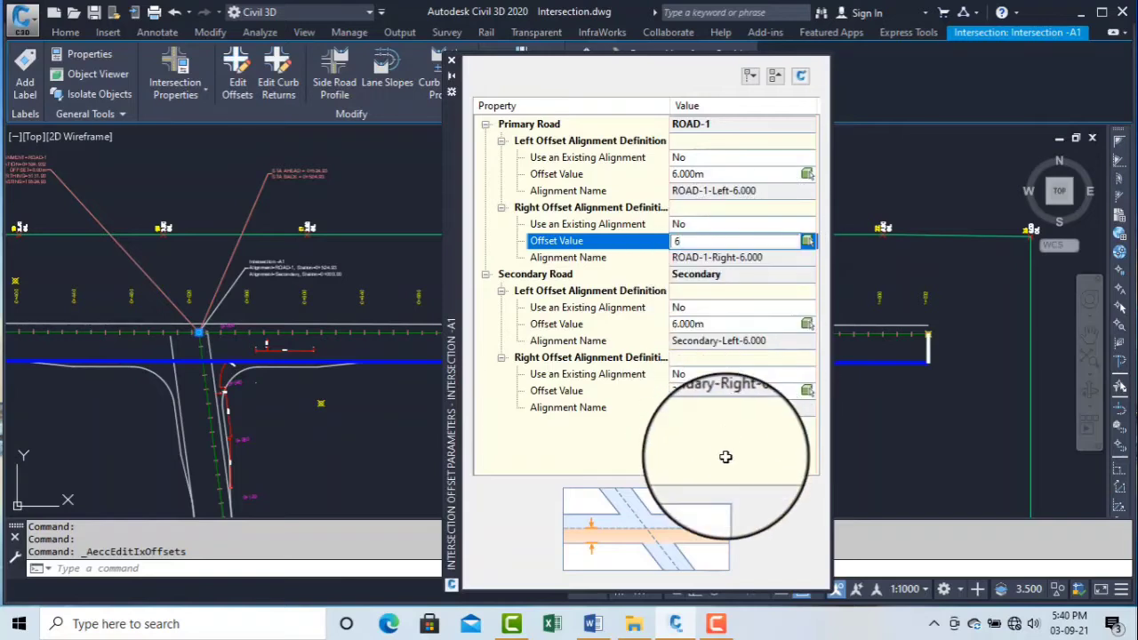
click(452, 65)
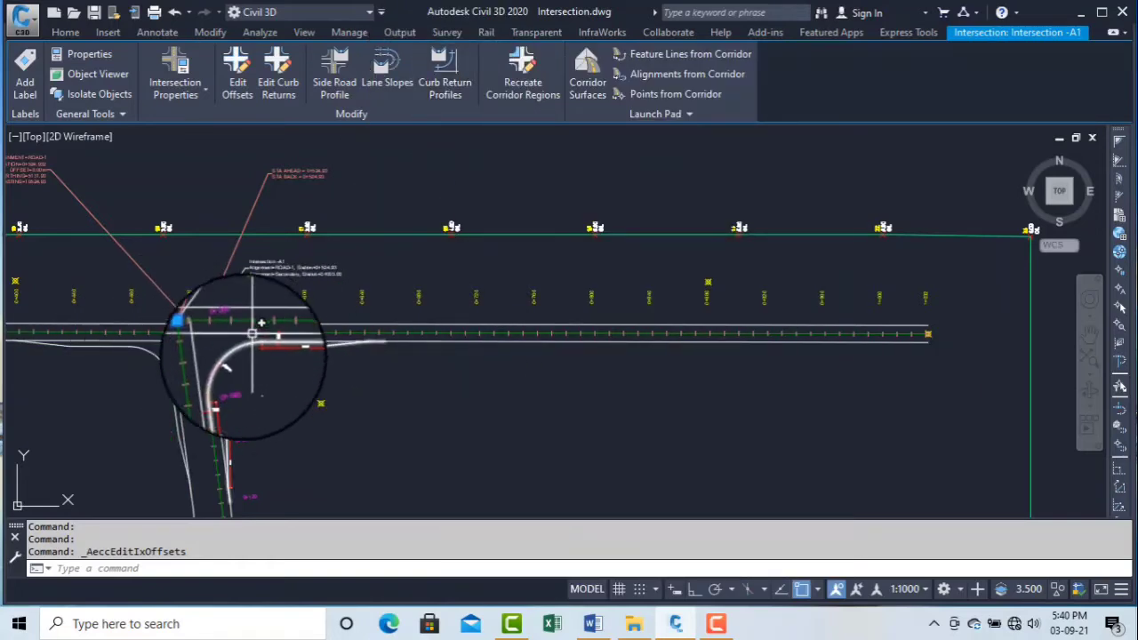
- Open the curb return parameters and set the SE quadrant's circular fillet radius to 50 m
click(279, 82)
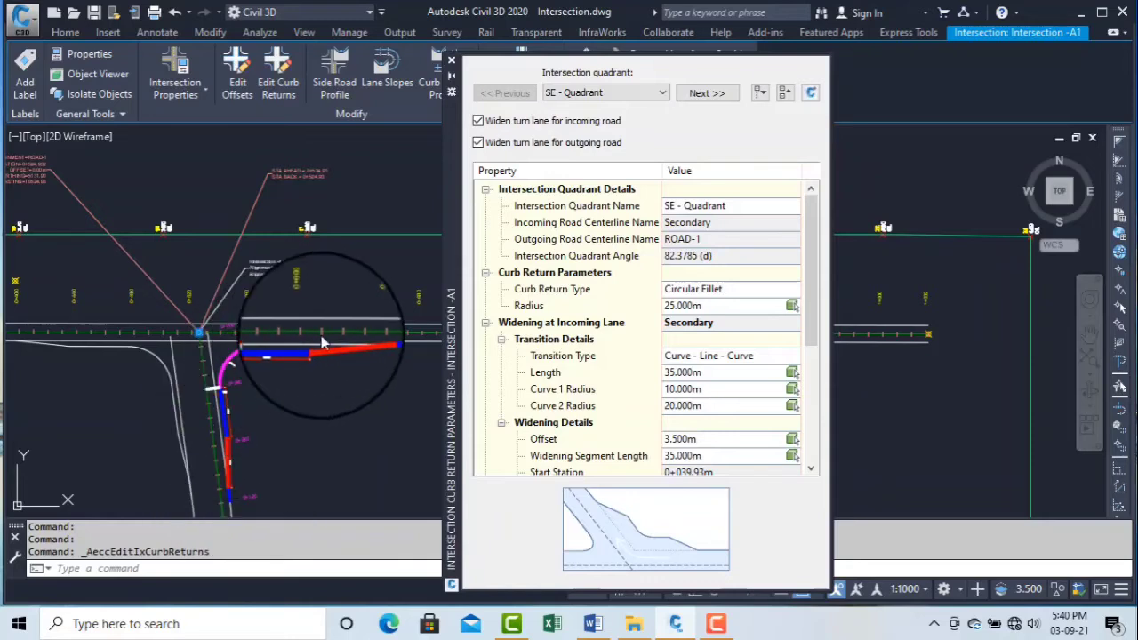
click(690, 310)
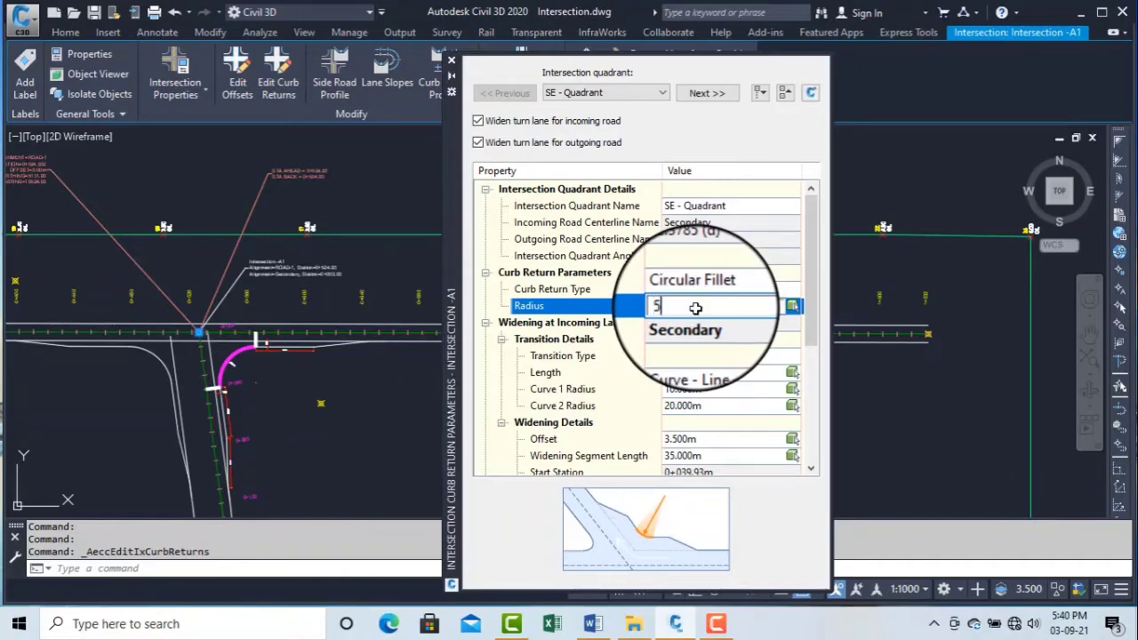
text(50.000m)
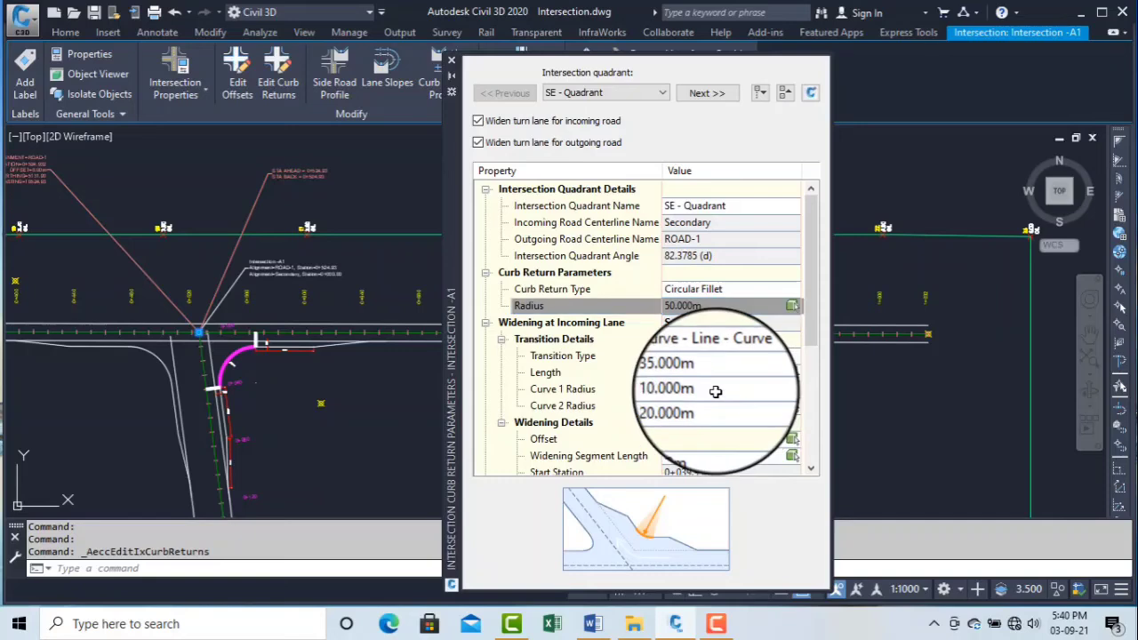
click(716, 389)
- Review the SE quadrant's widening details and open the incoming lane's widening segment length for editing
scroll(716, 391, down, 4)
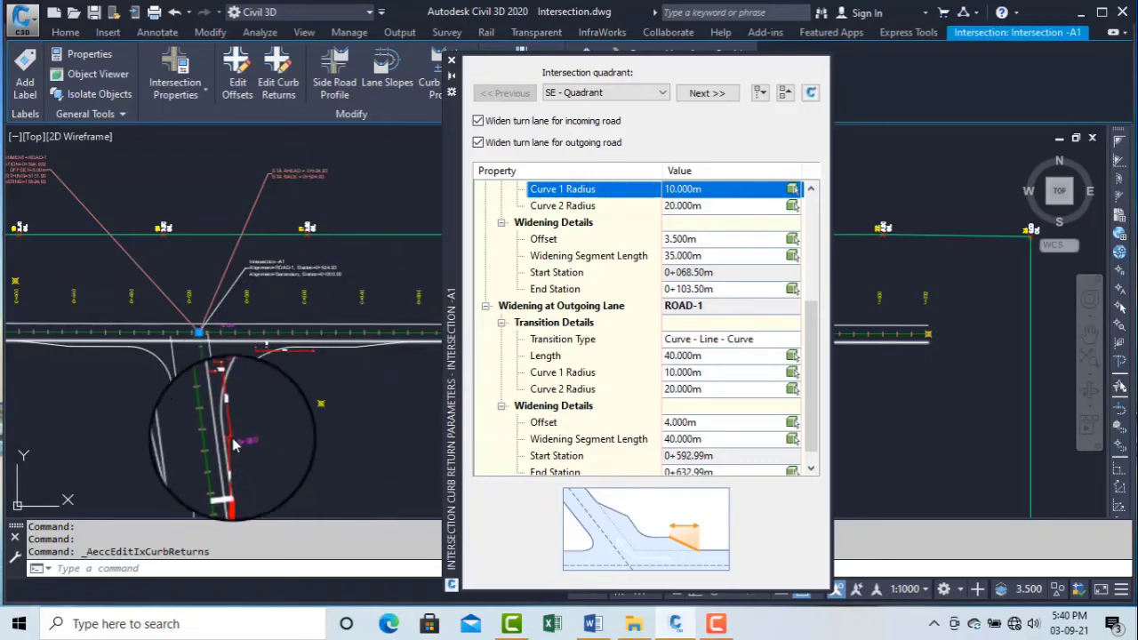
click(688, 256)
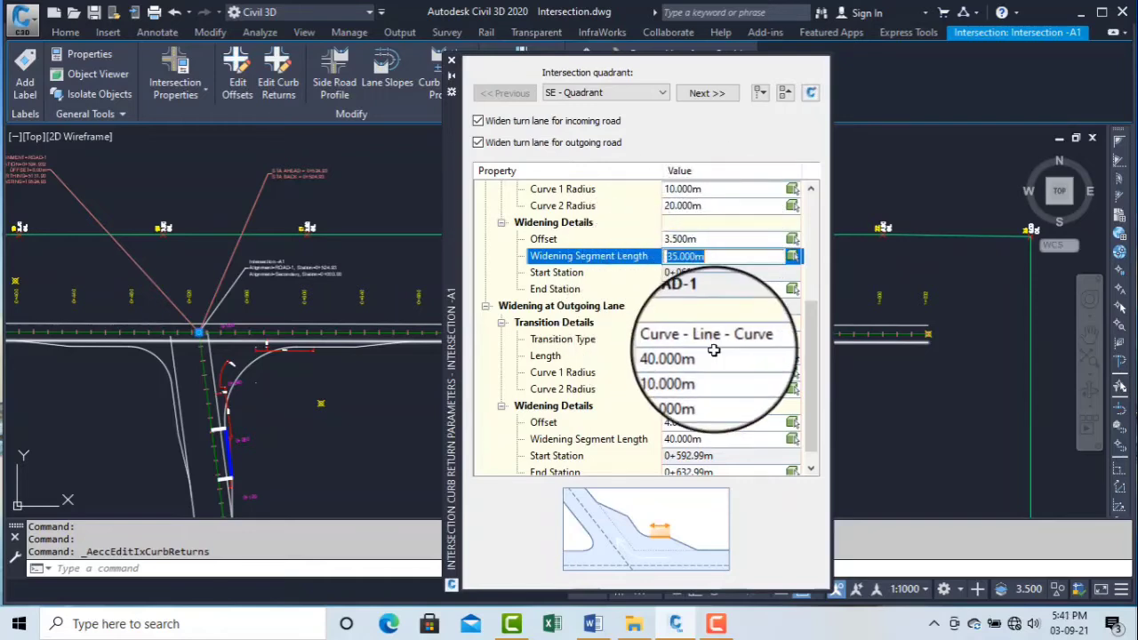
click(716, 623)
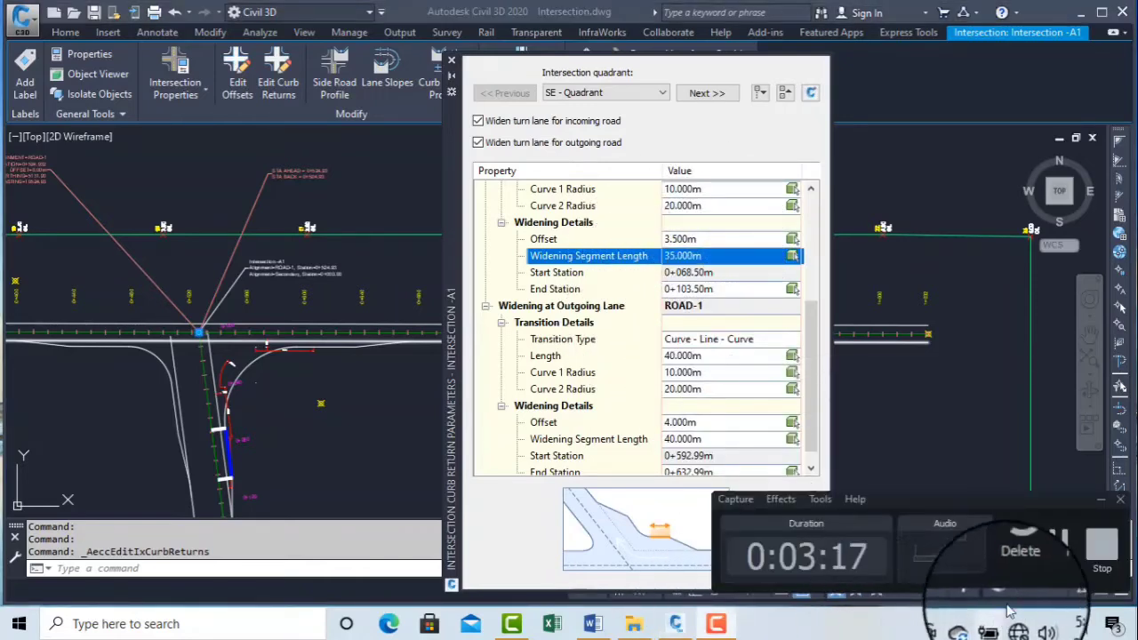
- Examine the SE quadrant's curb return in the drawing and locate its outgoing lane's transition length
click(1056, 553)
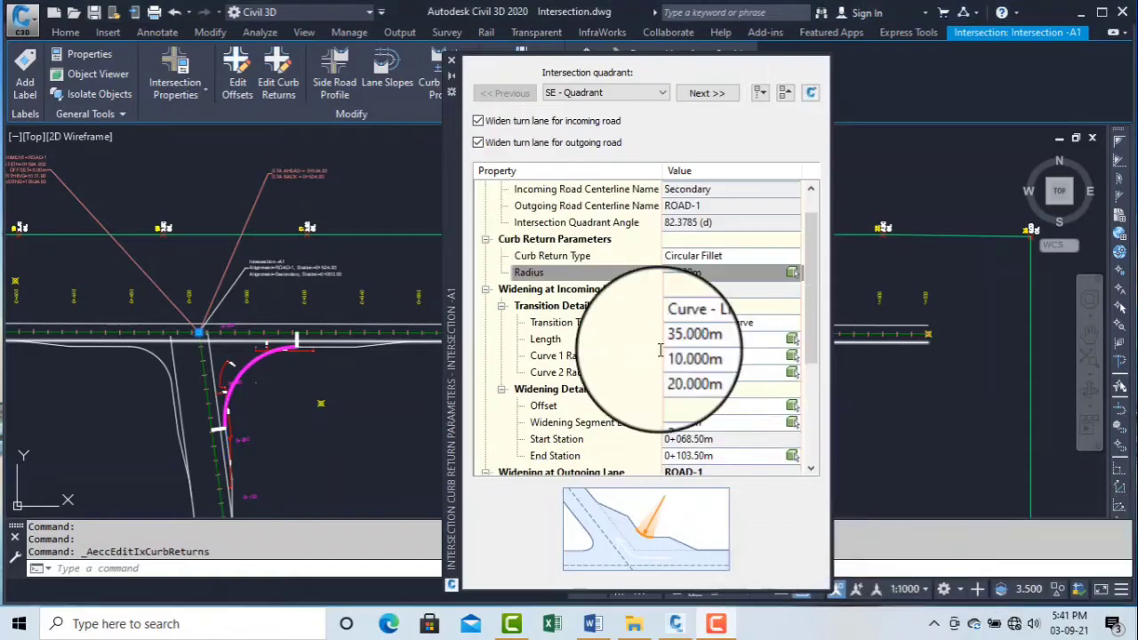
scroll(617, 287, down, 3)
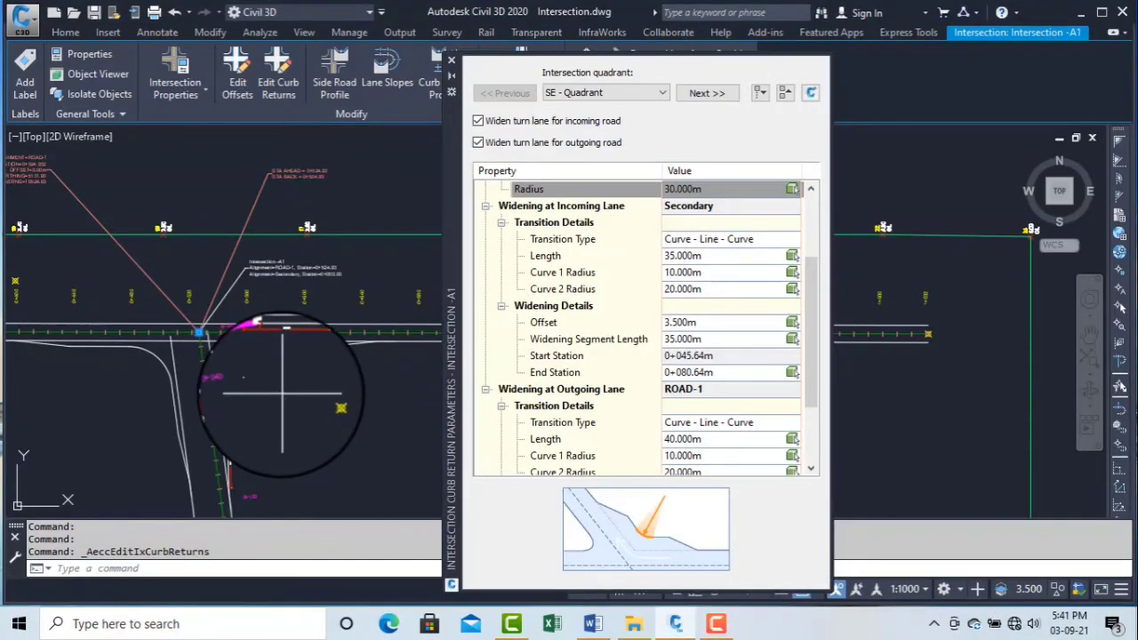
key(Escape)
key(Escape)
key(Escape)
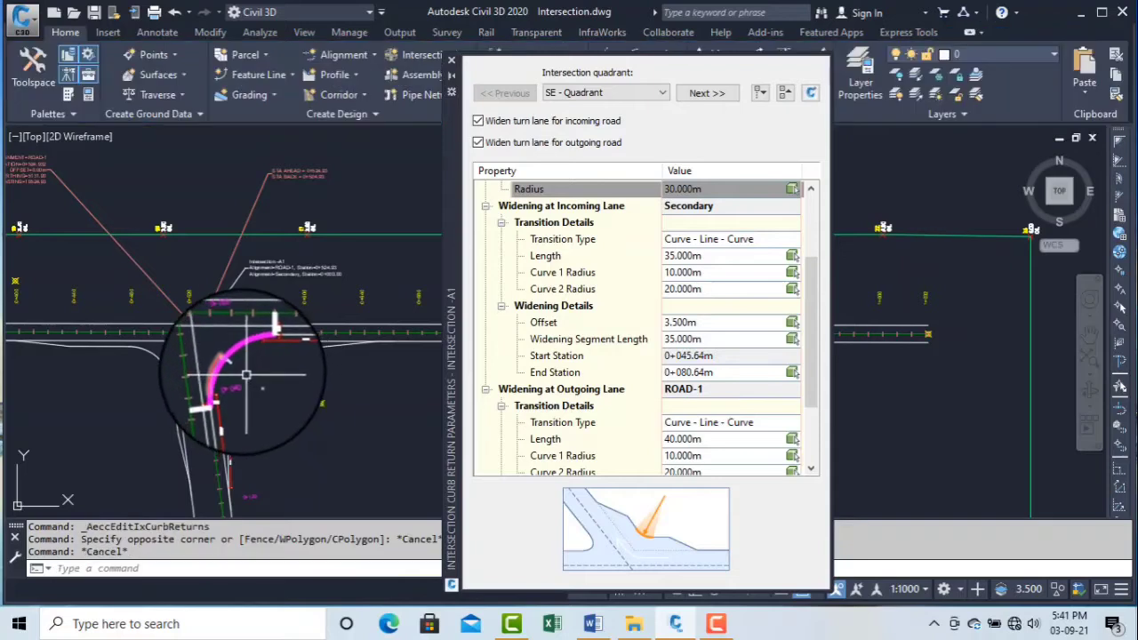
scroll(247, 372, up, 4)
scroll(284, 355, down, 4)
key(Escape)
scroll(265, 348, up, 2)
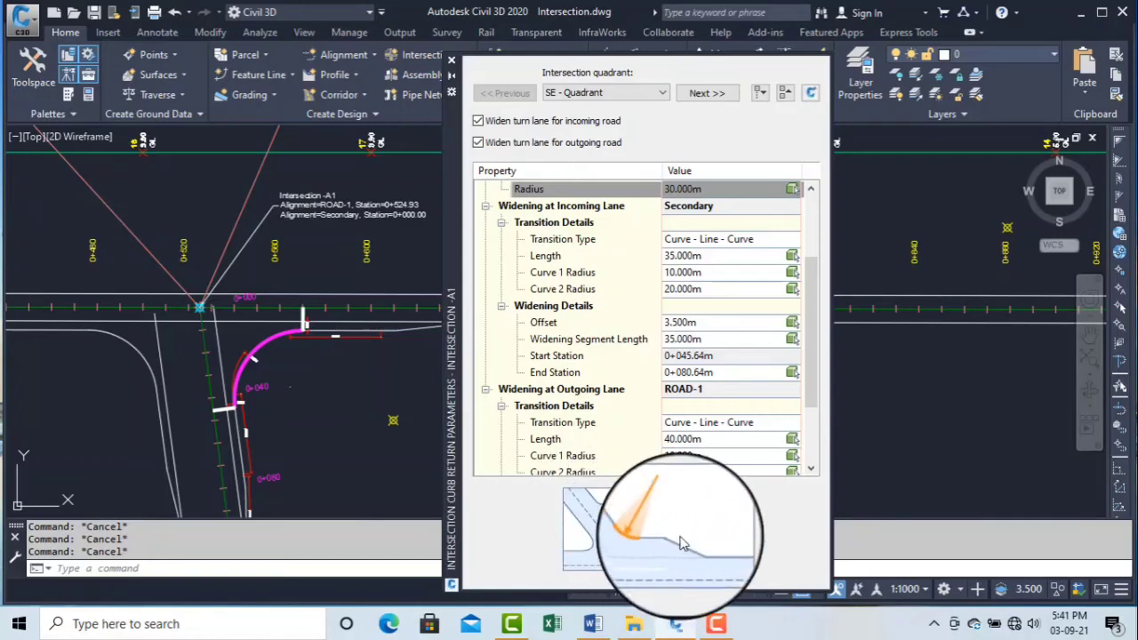
click(686, 440)
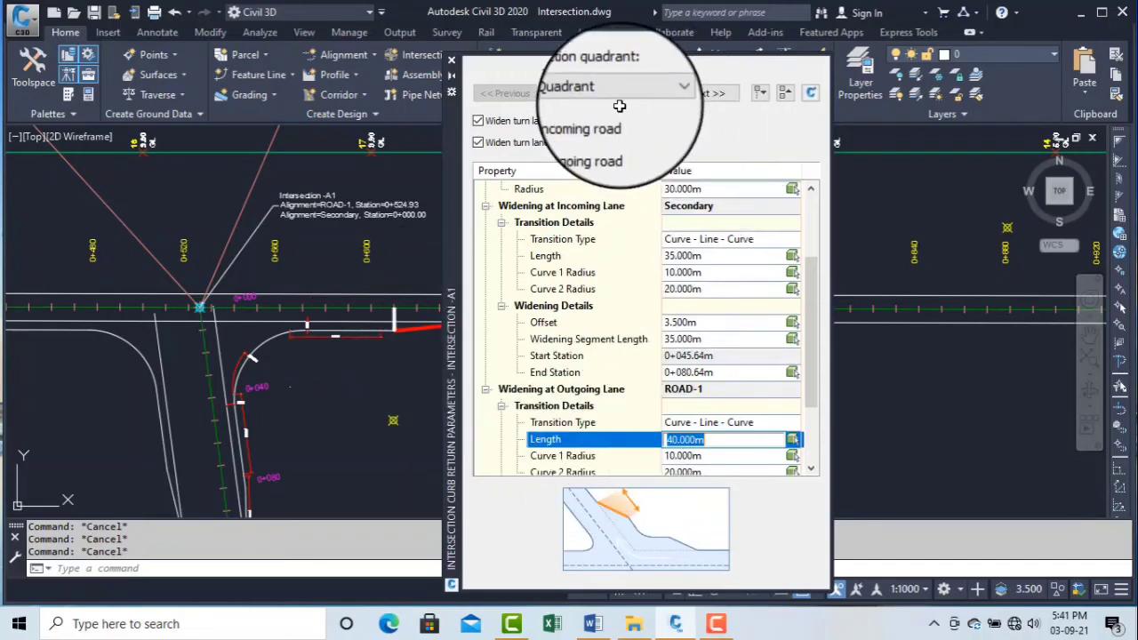
- Switch to the SW quadrant and inspect its outgoing lane's widening offset and end station
click(702, 93)
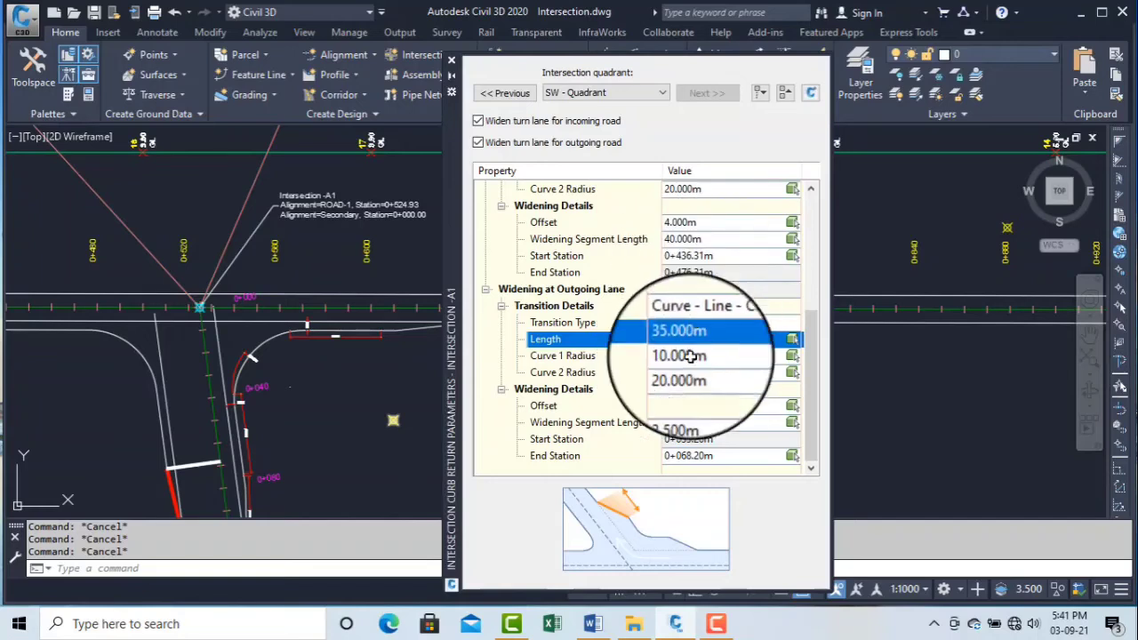
click(684, 406)
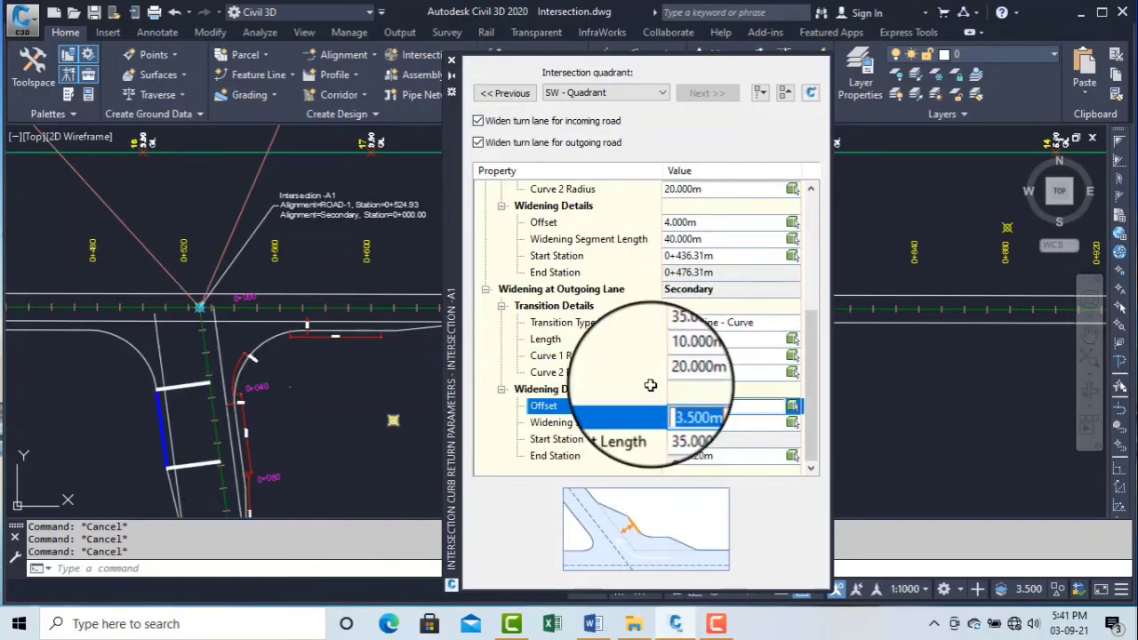
click(699, 456)
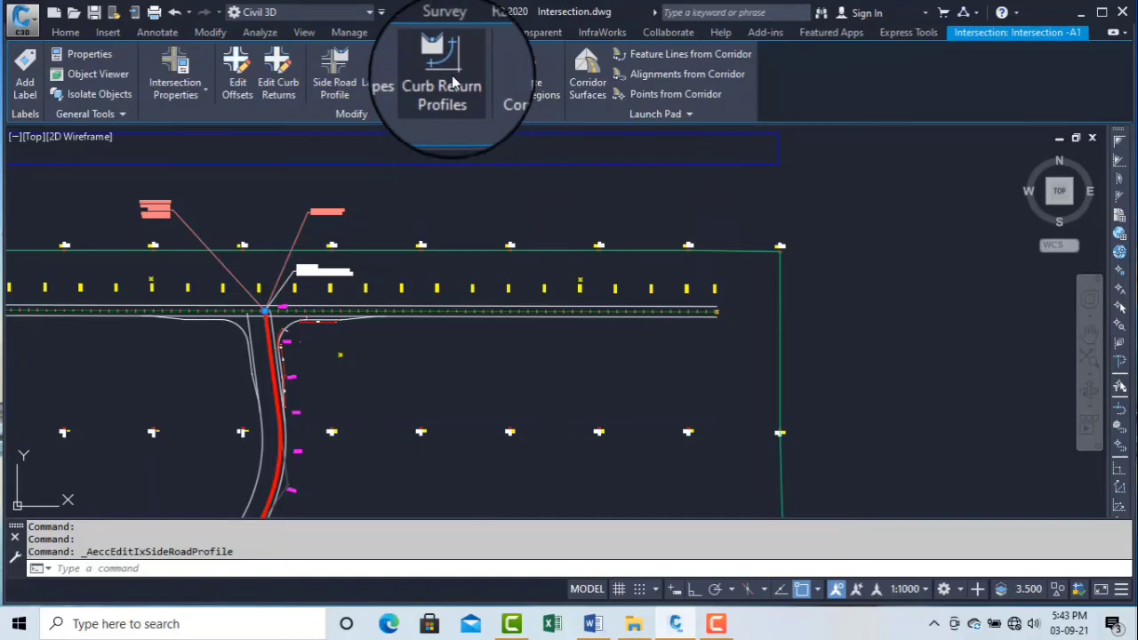
- Open the curb return profile parameters and examine where the SE quadrant's profile extends along the incoming lane
click(452, 80)
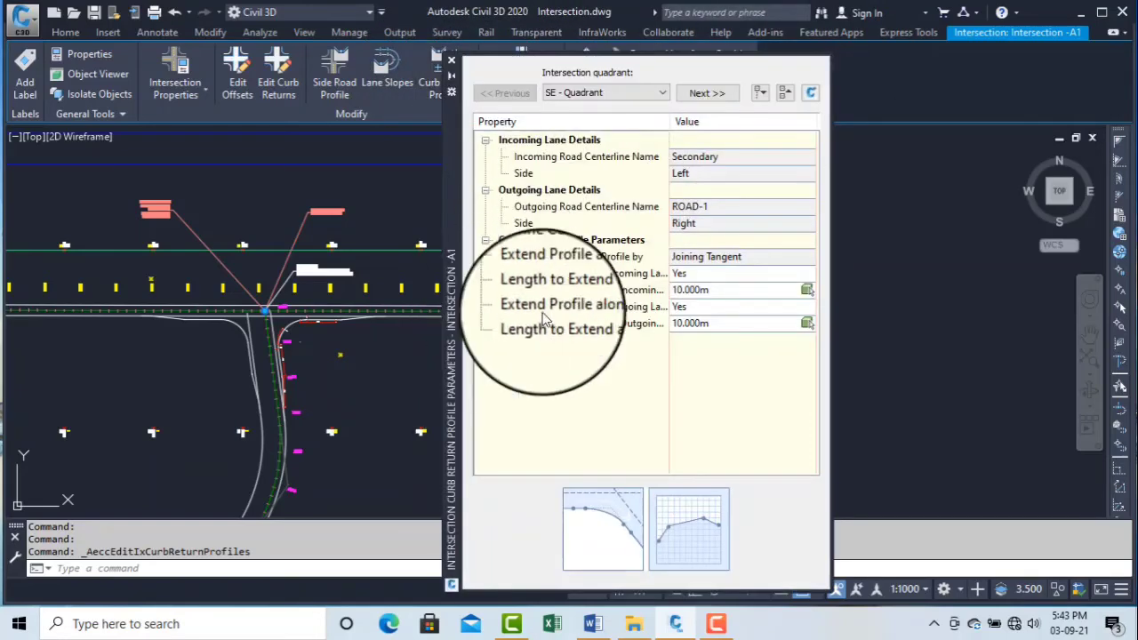
click(720, 274)
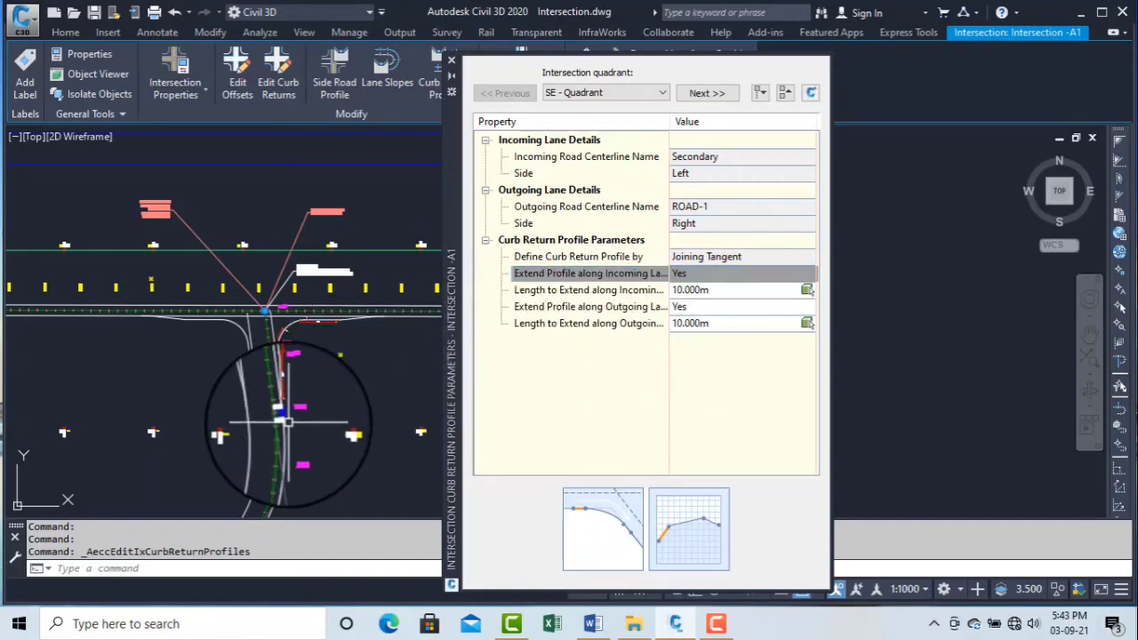
scroll(288, 423, up, 6)
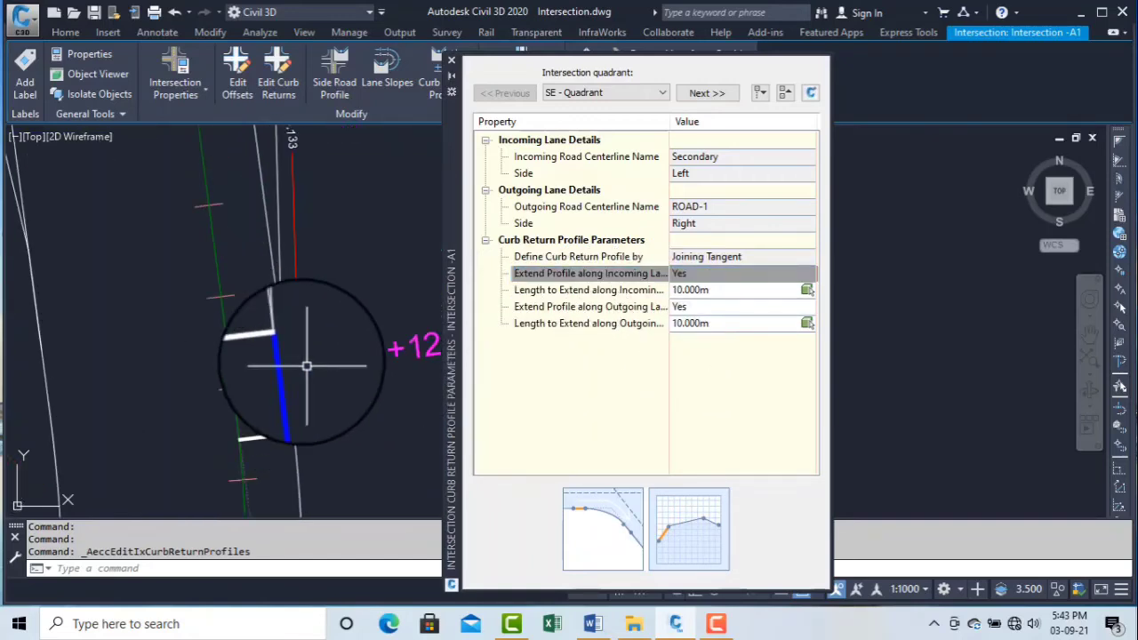
scroll(302, 378, down, 6)
scroll(298, 382, up, 4)
scroll(293, 378, down, 4)
middle_drag(288, 366, 313, 365)
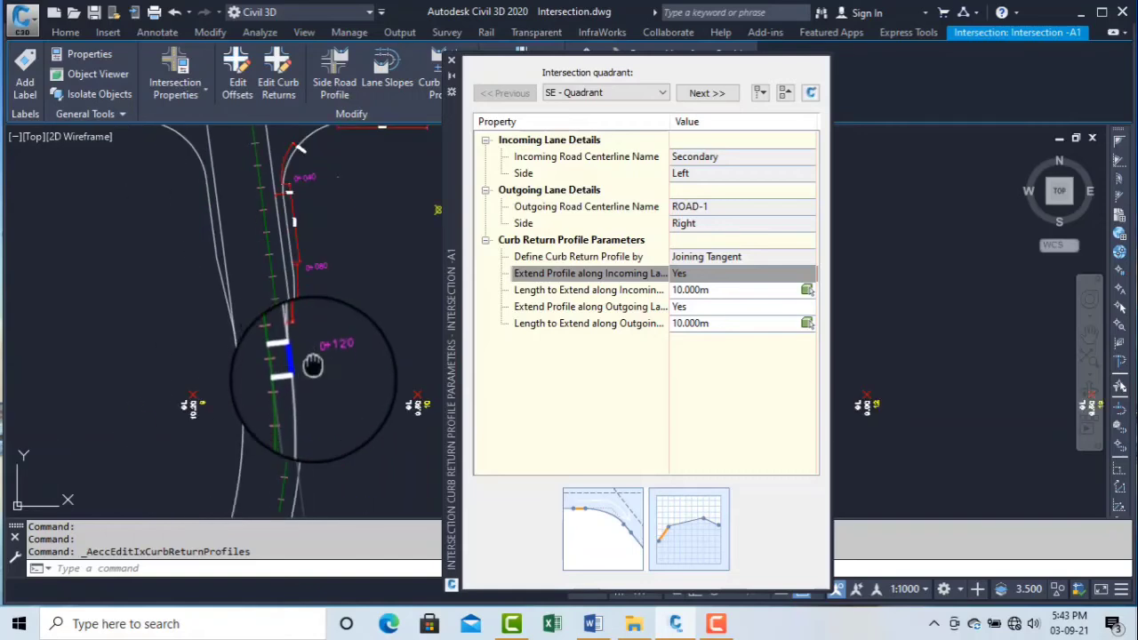
scroll(307, 378, down, 2)
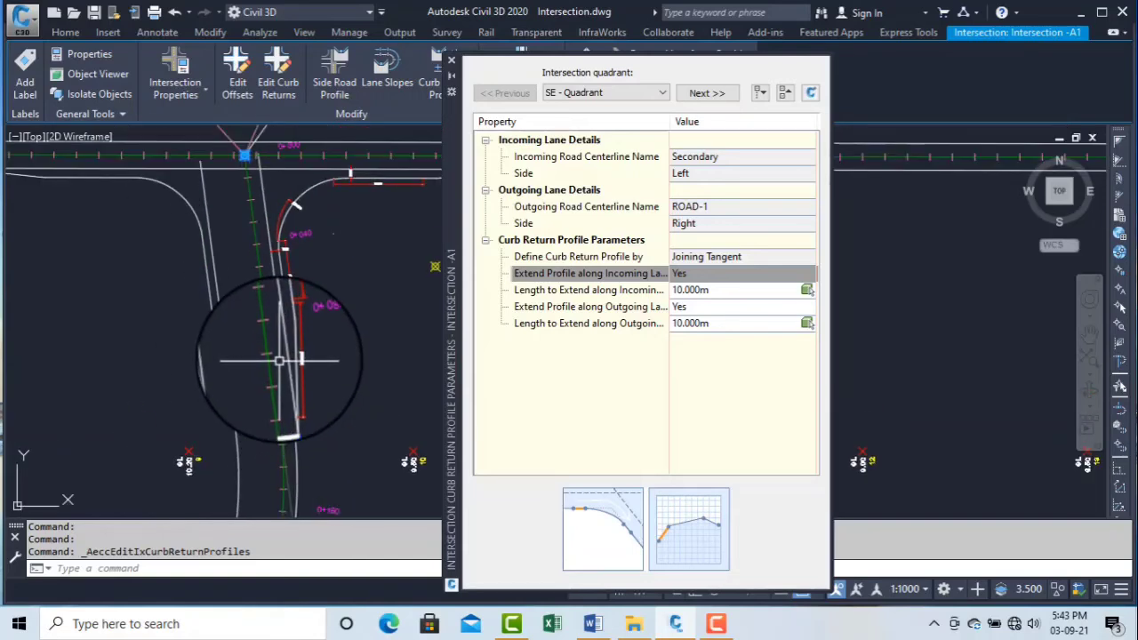
scroll(278, 369, up, 3)
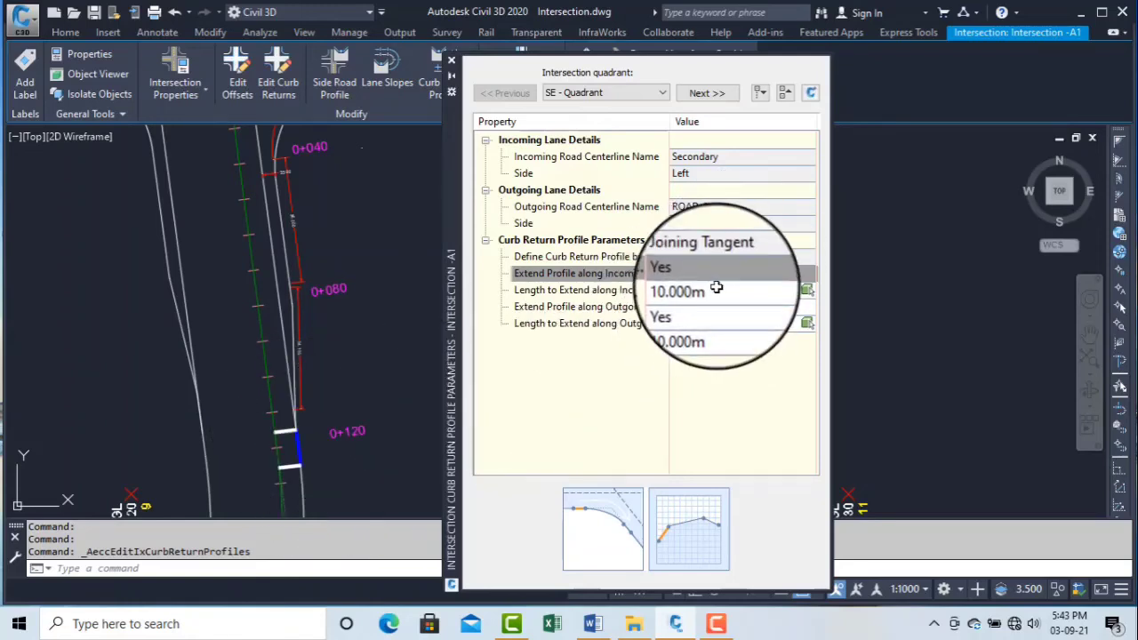
- Set the SE quadrant's profile extension length along the incoming lane to 1 m
click(715, 289)
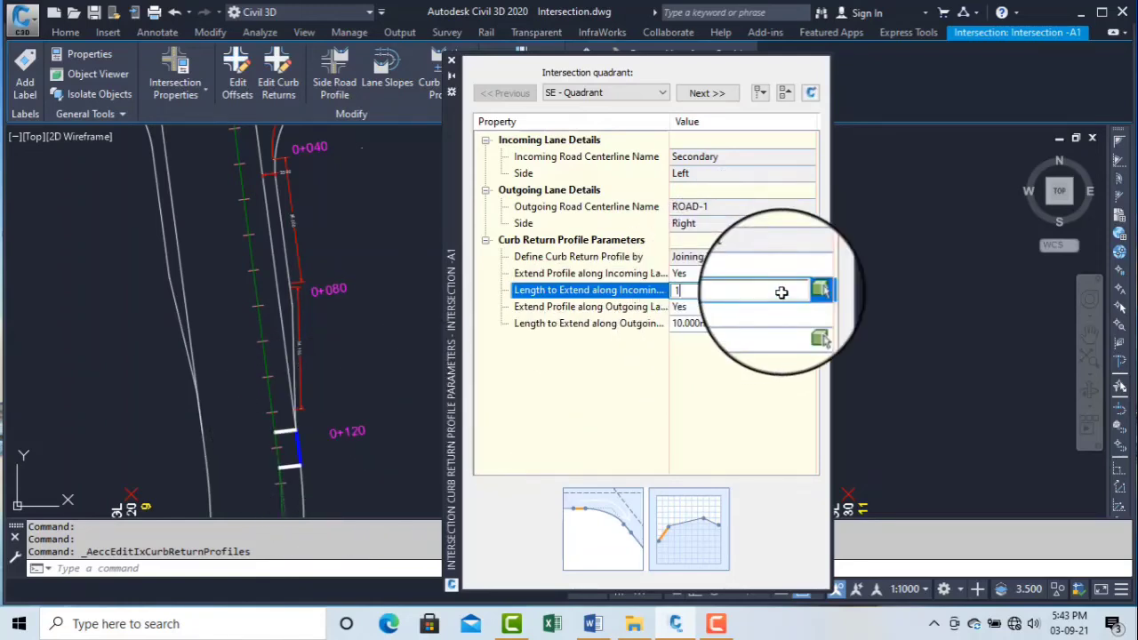
text(1)
key(Return)
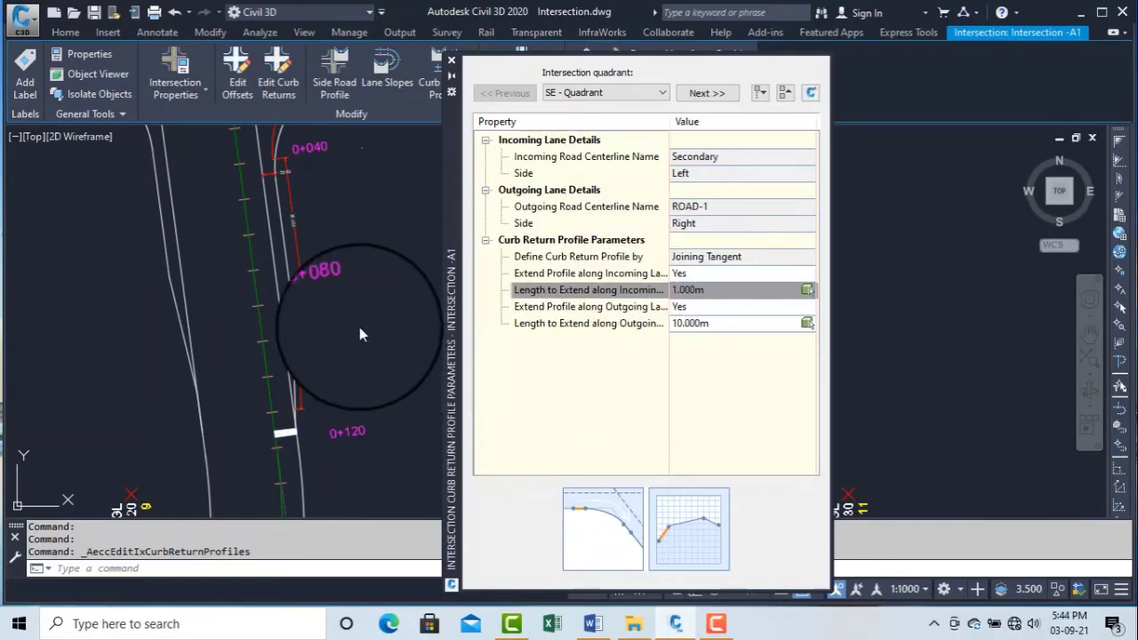
- Inspect the SE quadrant's profile extension along the outgoing lane and close the curb return profile parameters
scroll(335, 222, down, 5)
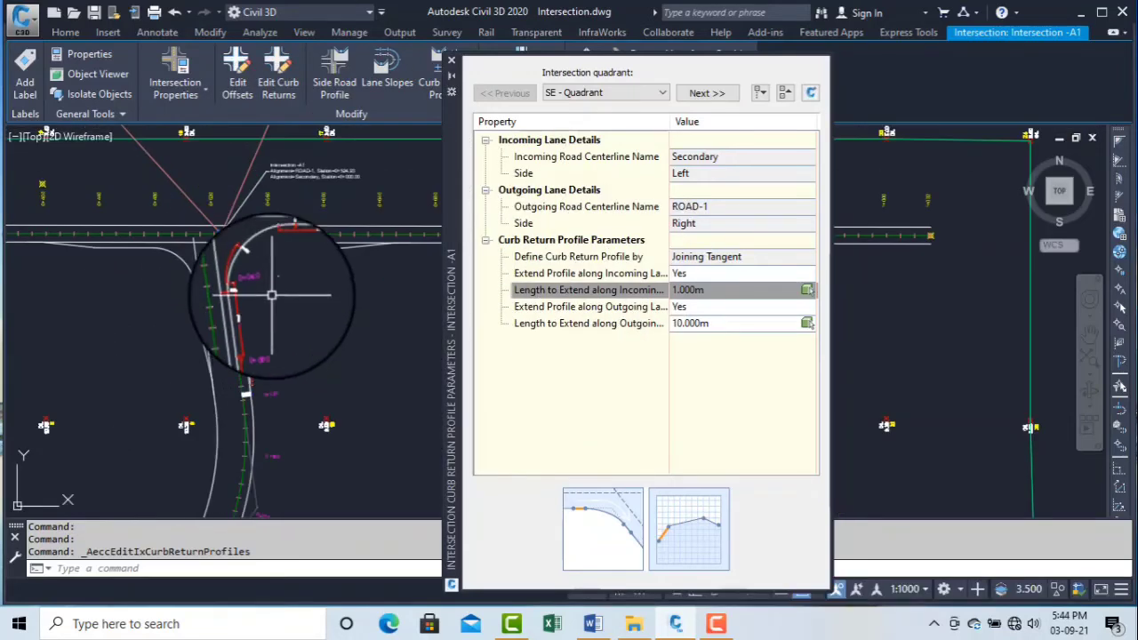
click(708, 324)
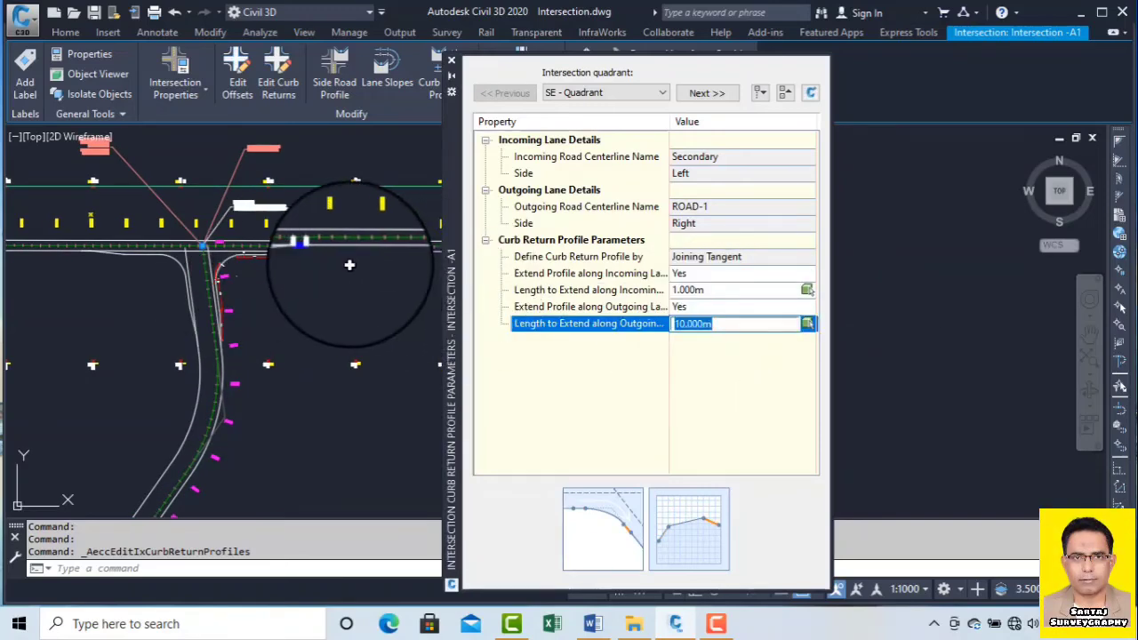
scroll(317, 250, up, 5)
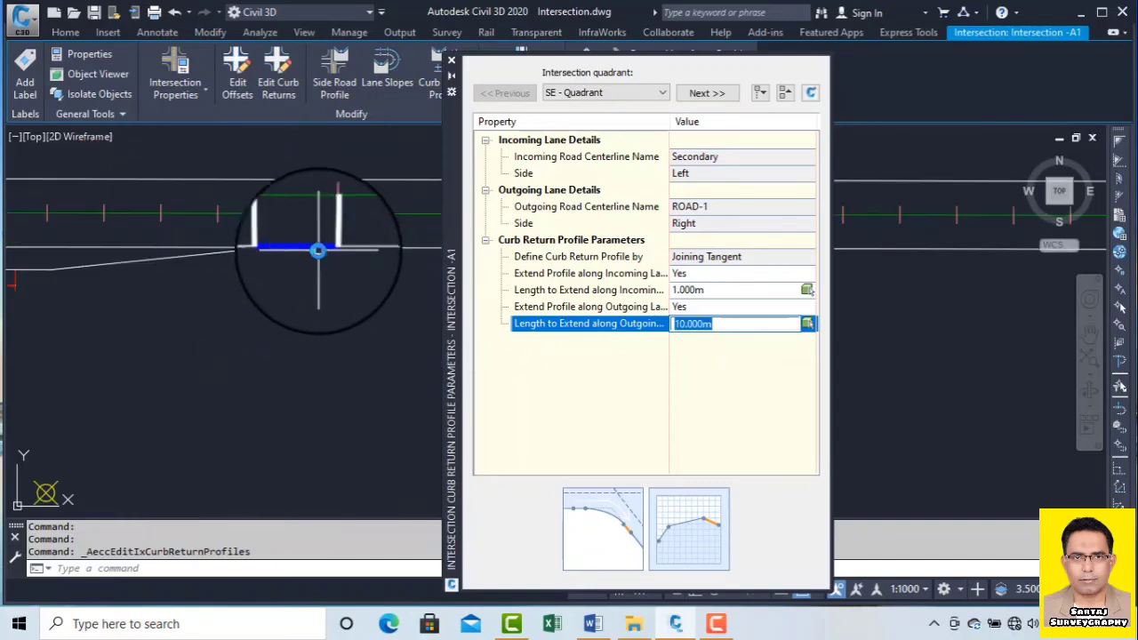
scroll(319, 258, down, 5)
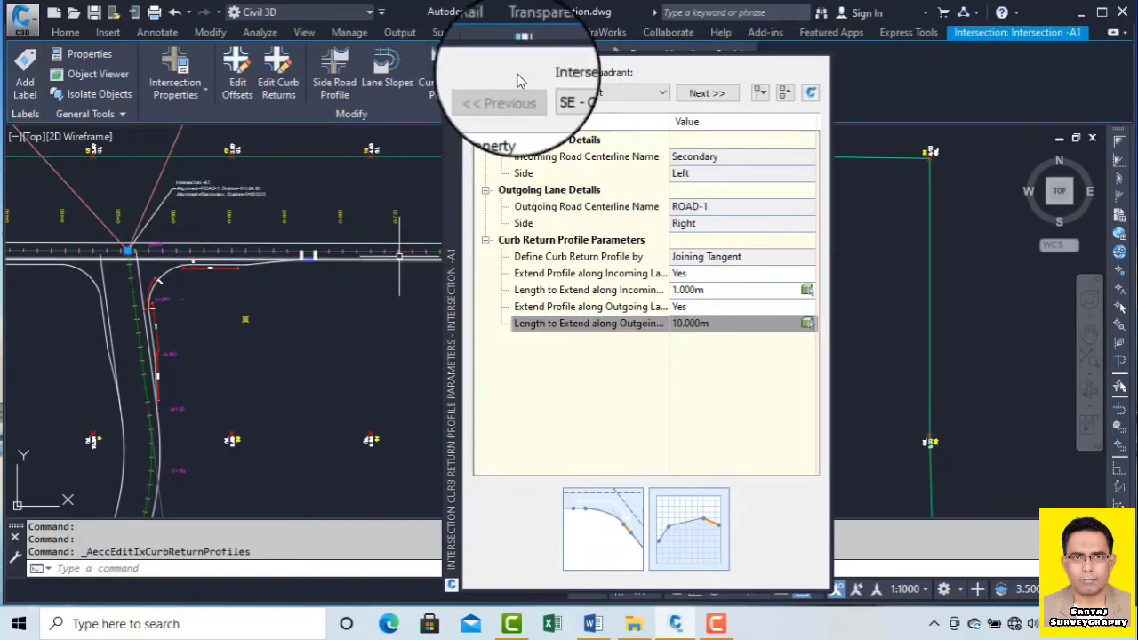
click(452, 63)
scroll(493, 332, down, 4)
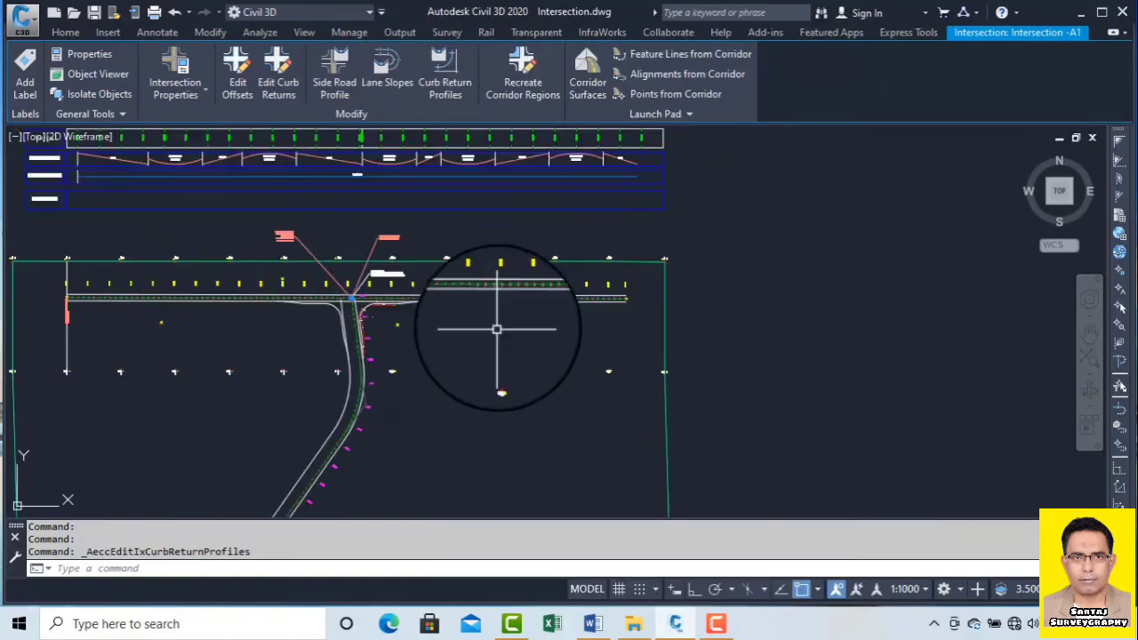
scroll(359, 317, up, 4)
middle_drag(359, 318, 451, 315)
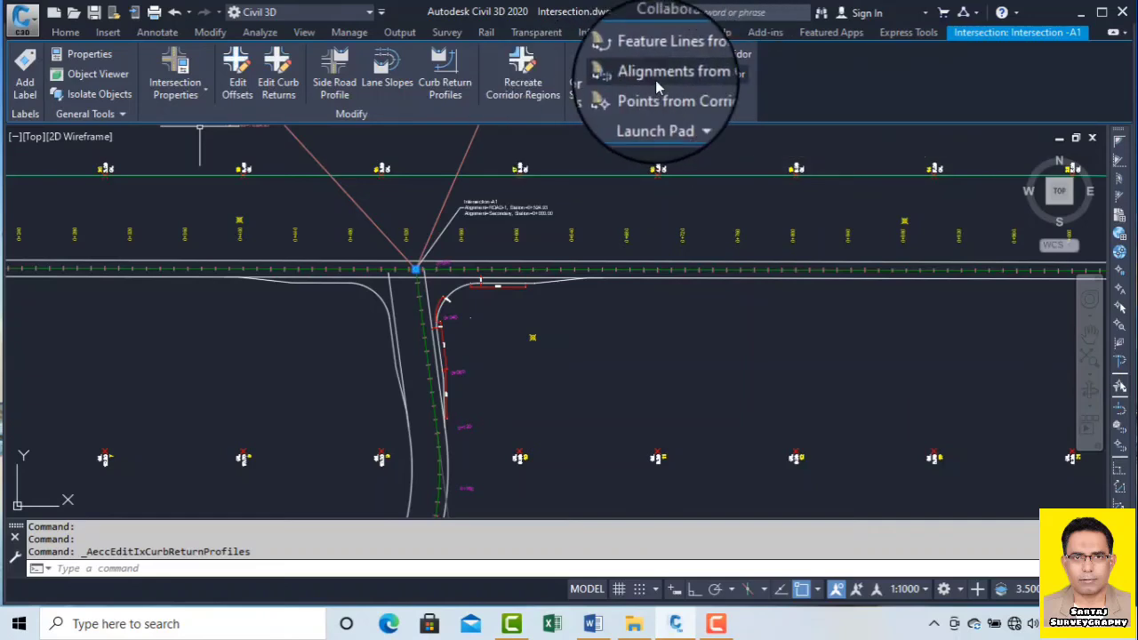
scroll(376, 246, down, 2)
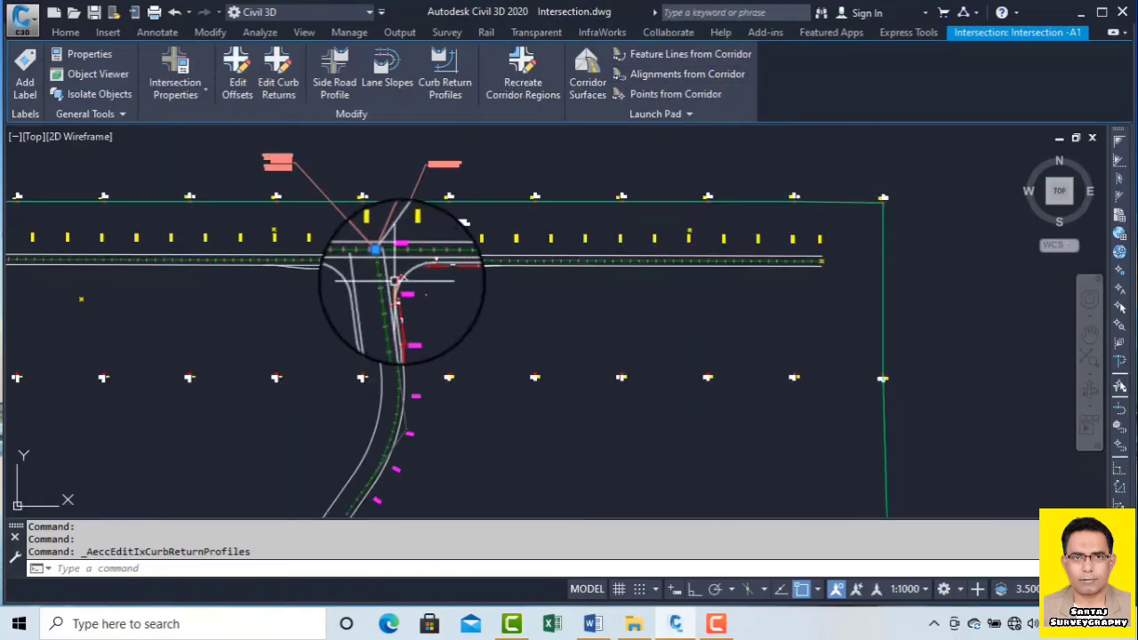
scroll(383, 274, up, 4)
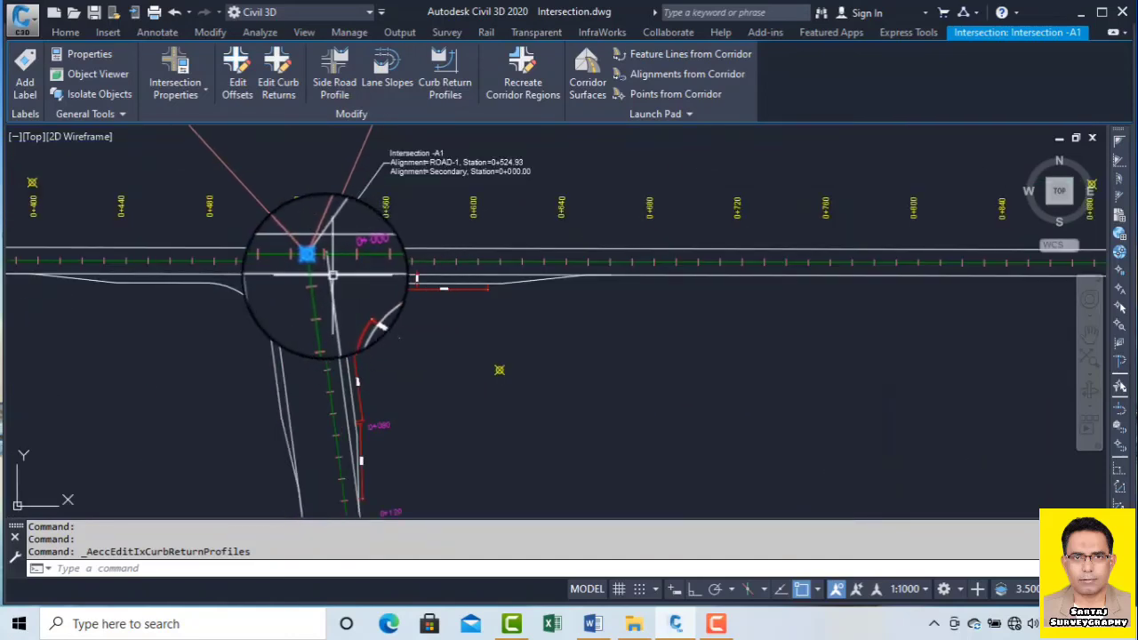
scroll(334, 280, down, 3)
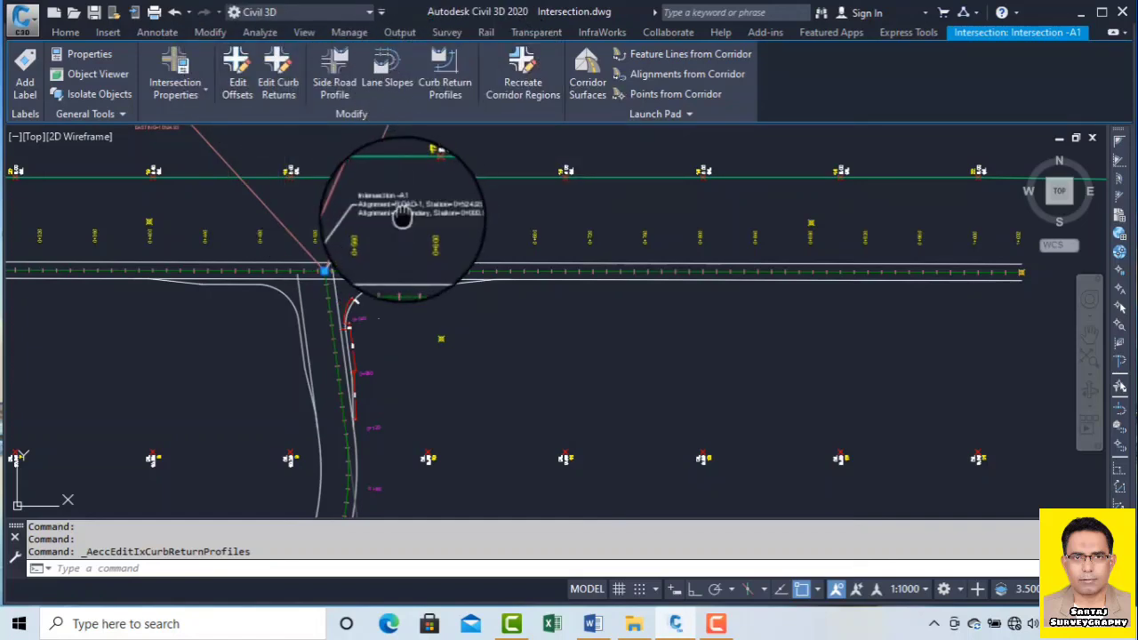
middle_drag(400, 218, 397, 240)
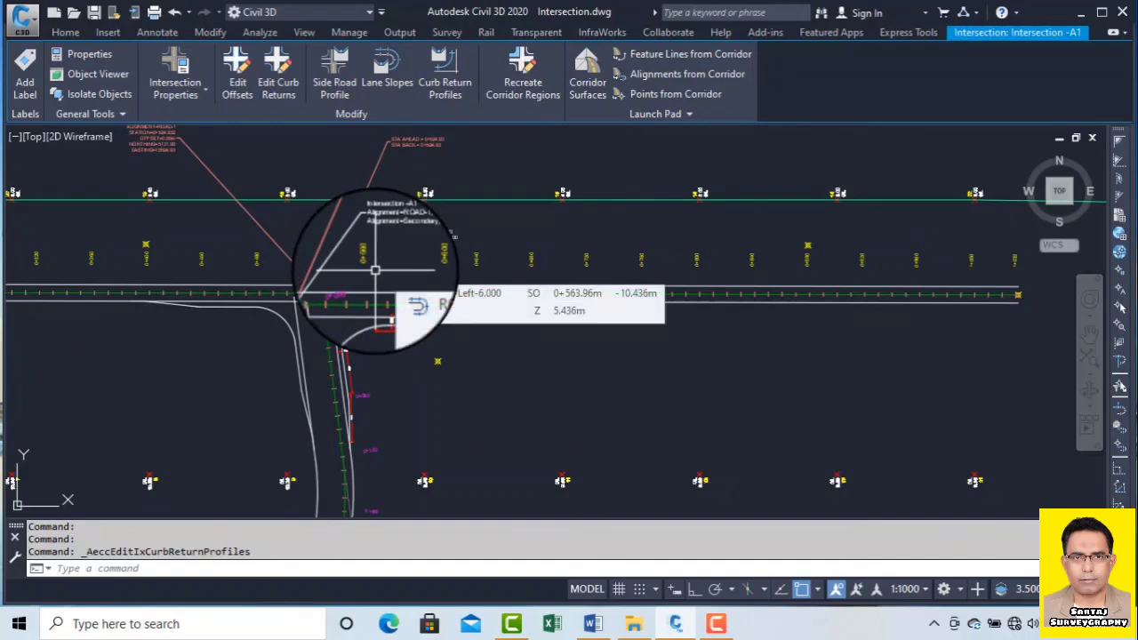